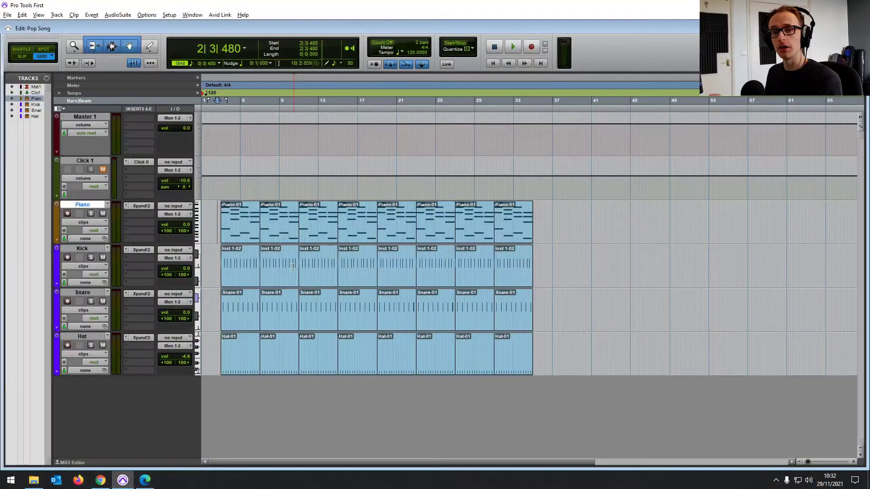
- Zoom the edit window and click around the Piano track and its insert slot
click(286, 216)
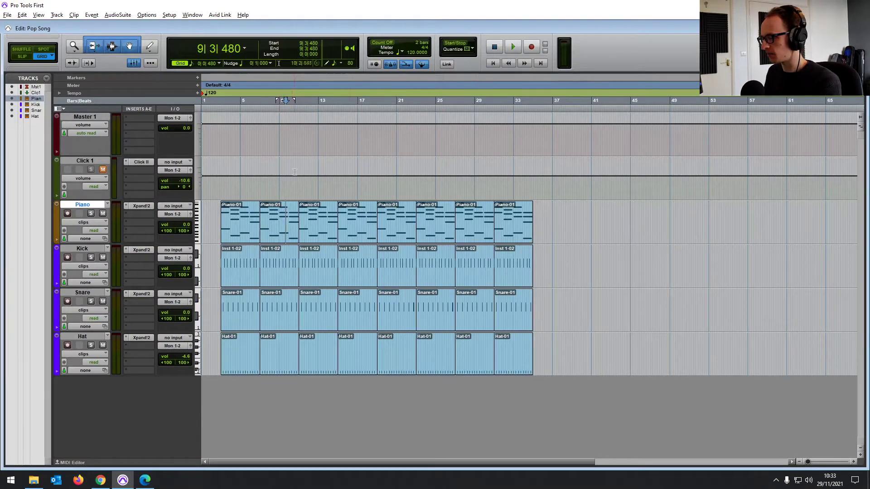
click(273, 216)
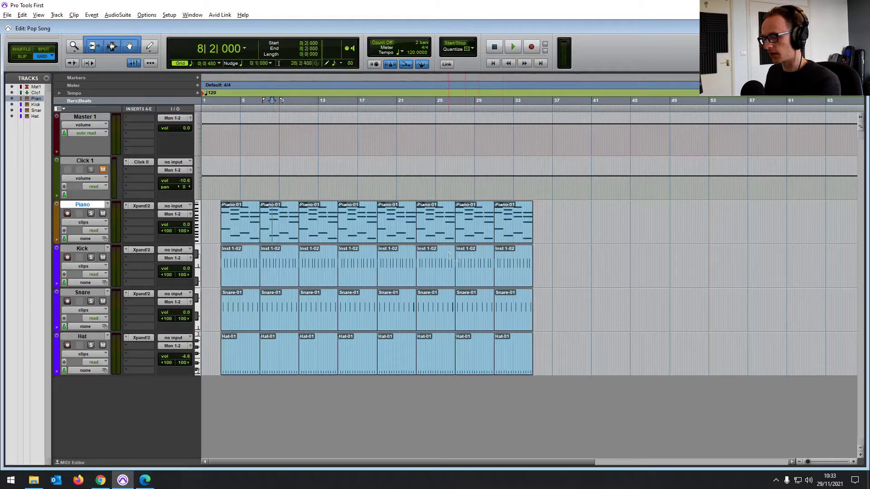
key(ctrl+bracketright)
key(ctrl+bracketleft)
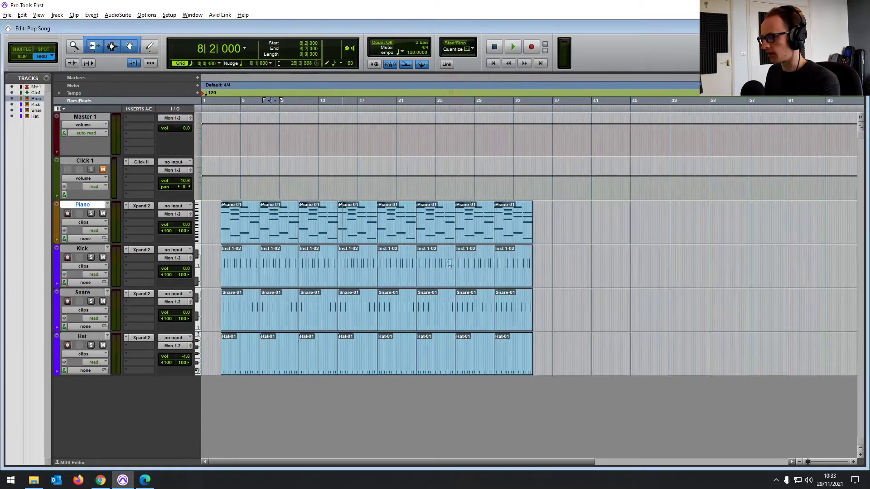
click(140, 206)
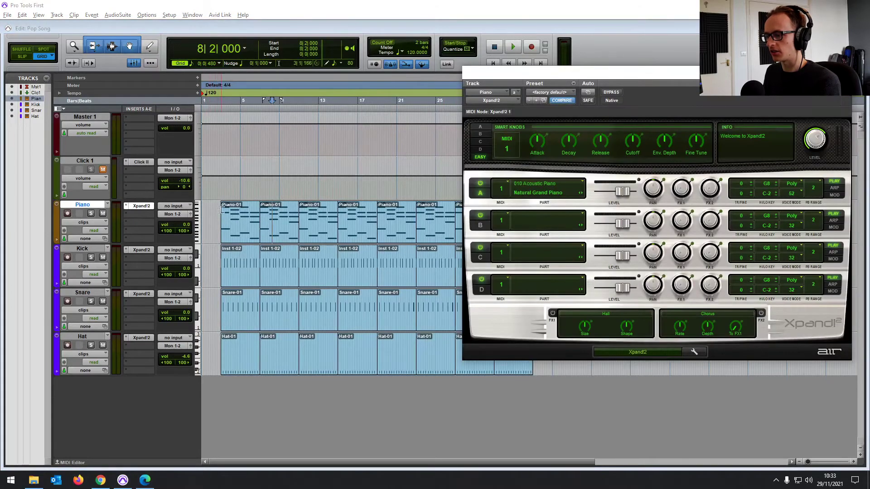
click(139, 205)
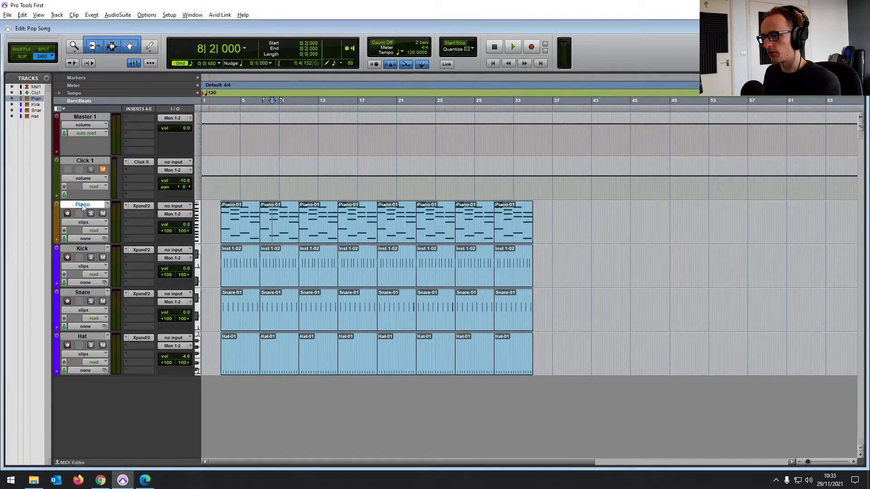
click(90, 336)
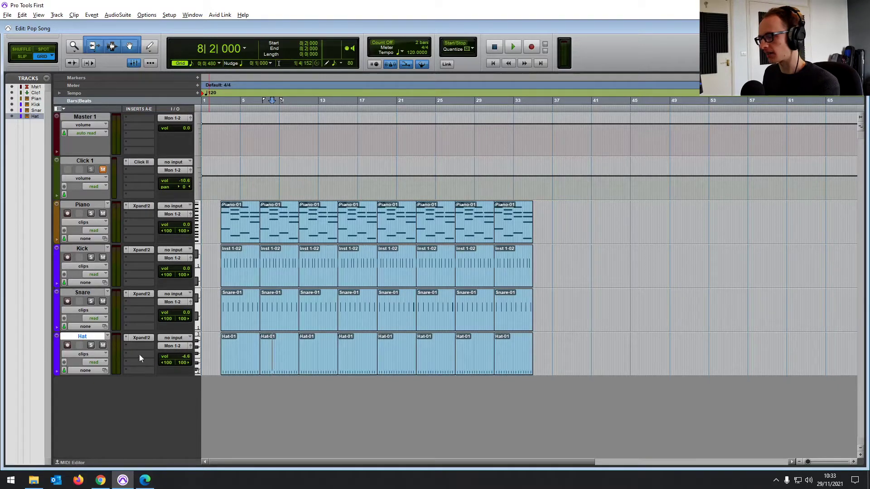
- Bring up the New Tracks dialog, then change options in the edit window column view list
key(ctrl+shift+n)
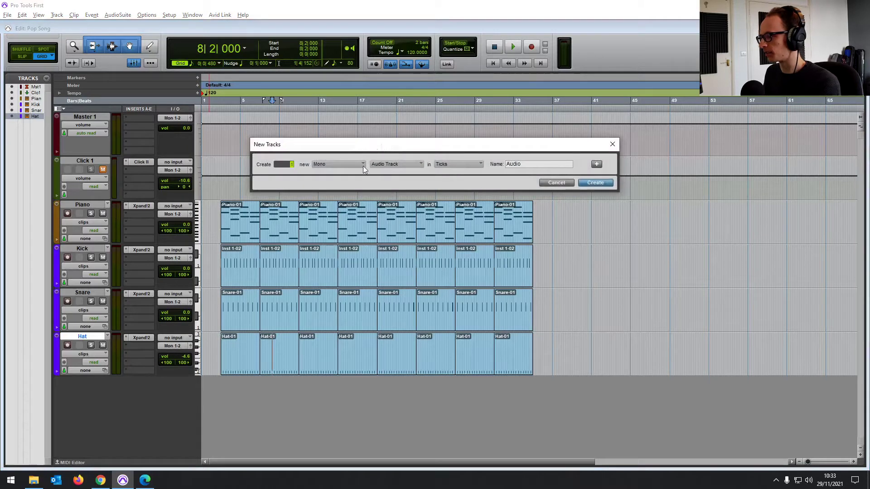
click(379, 177)
click(596, 183)
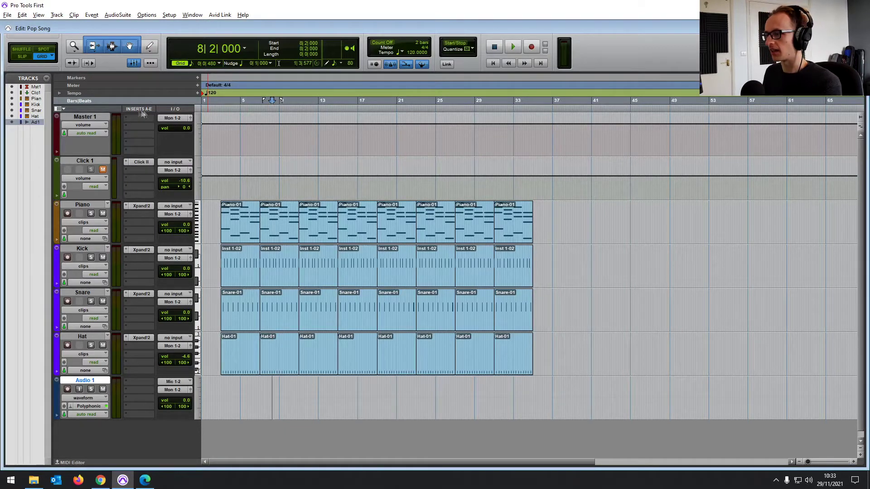
click(64, 110)
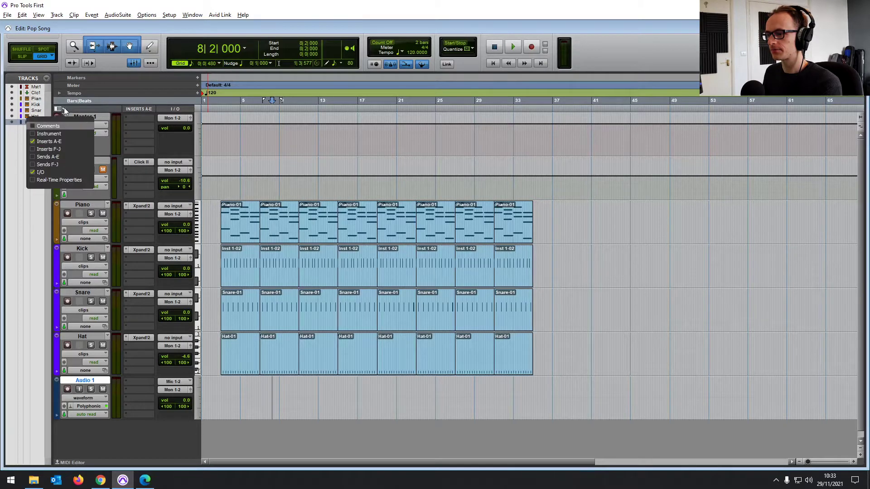
click(33, 148)
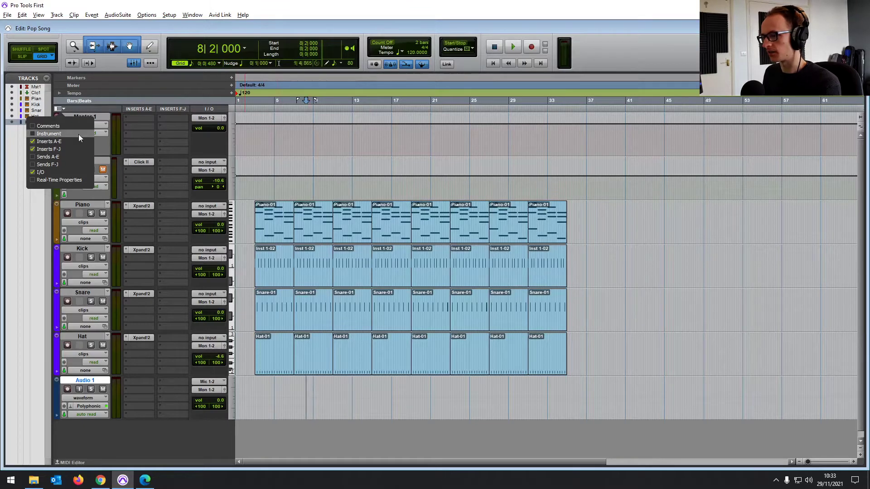
click(34, 157)
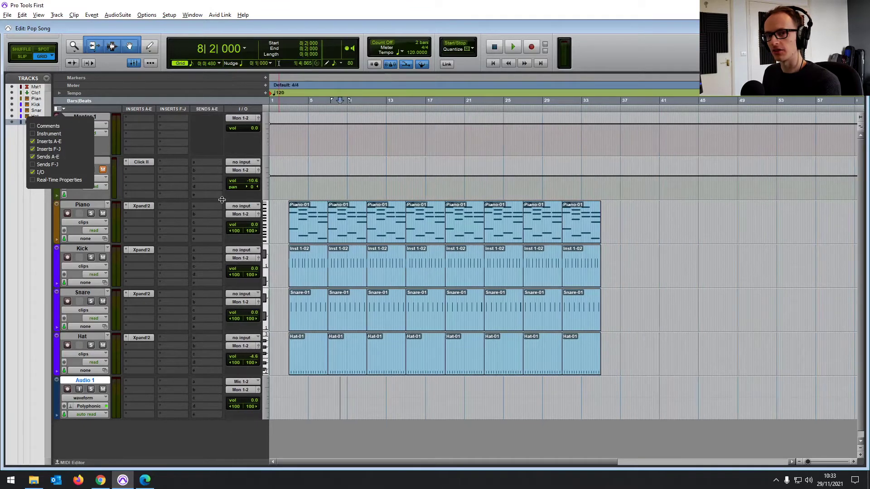
- Solo the Piano track and audition it with short playback runs
click(312, 217)
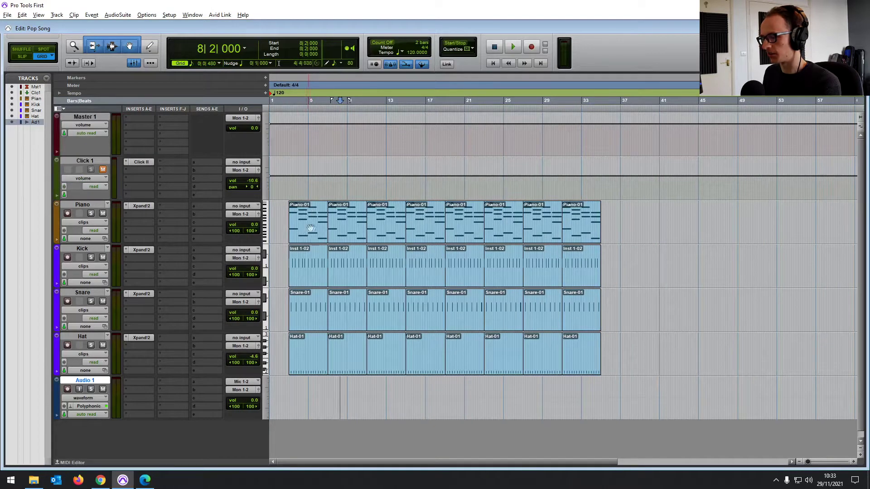
click(91, 214)
click(311, 236)
shift+click(577, 234)
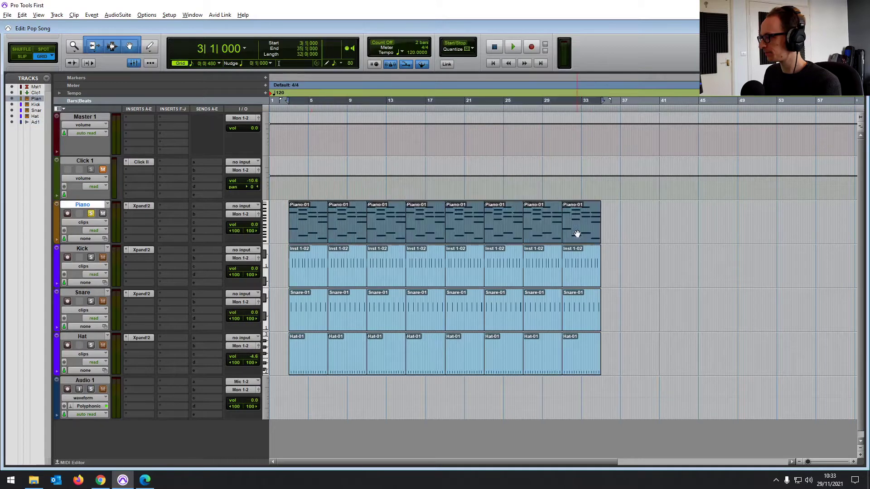
key(space)
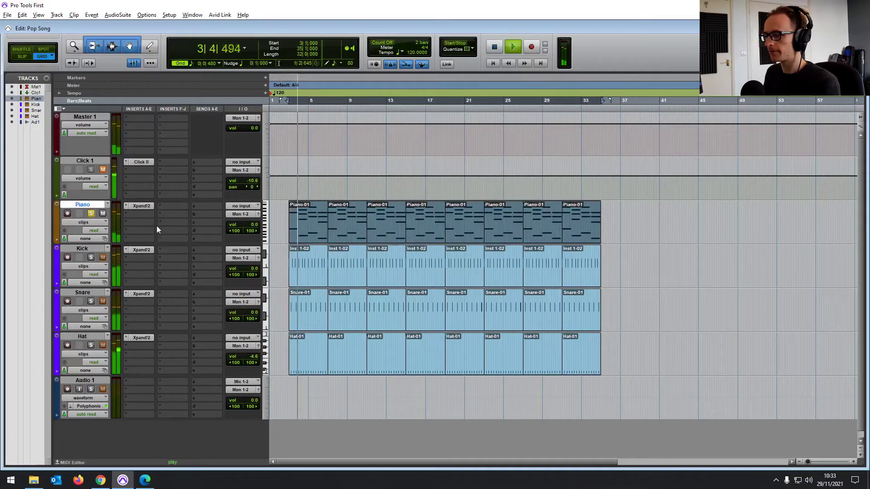
key(space)
click(126, 206)
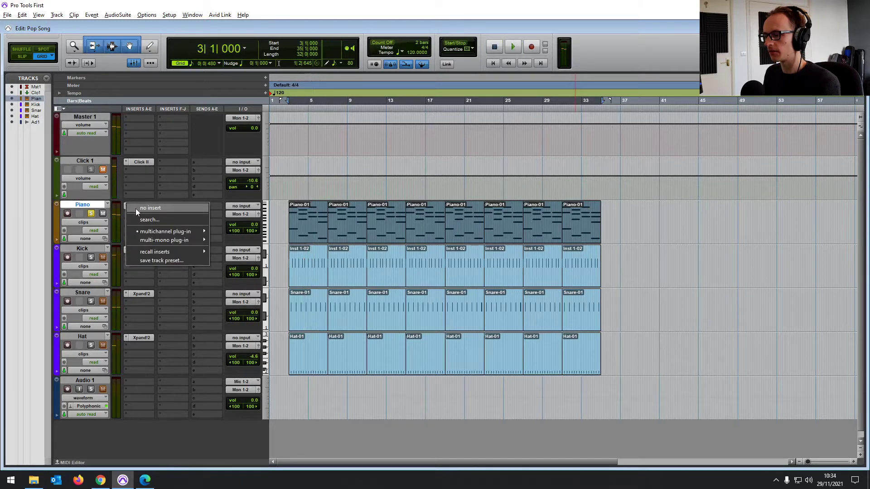
click(135, 209)
key(space)
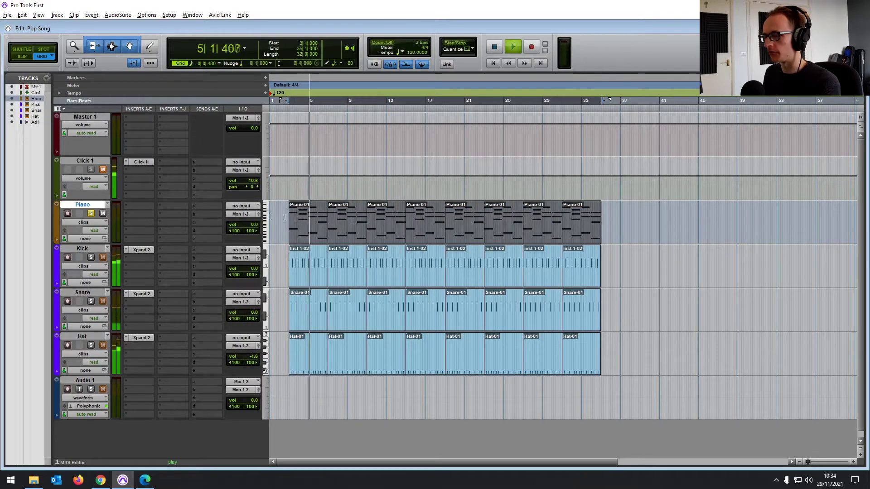
key(space)
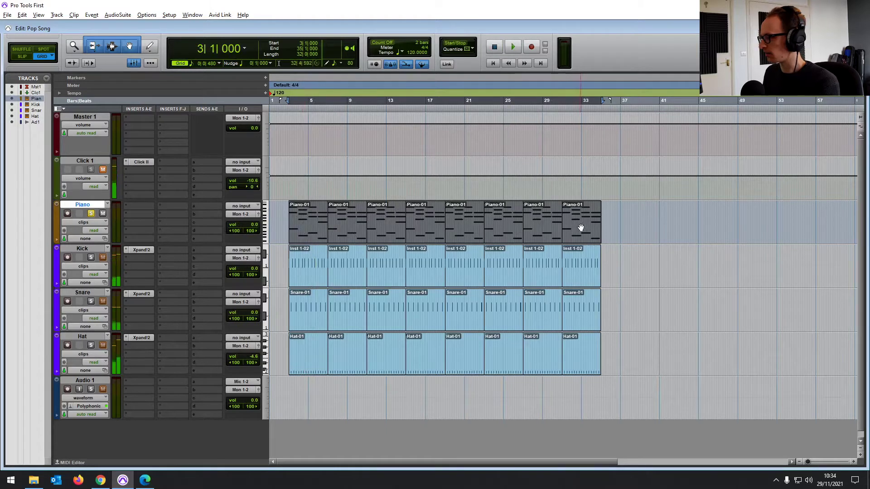
- Browse the Piano insert's plug-in menus and try options in the opened plug-in window
click(139, 206)
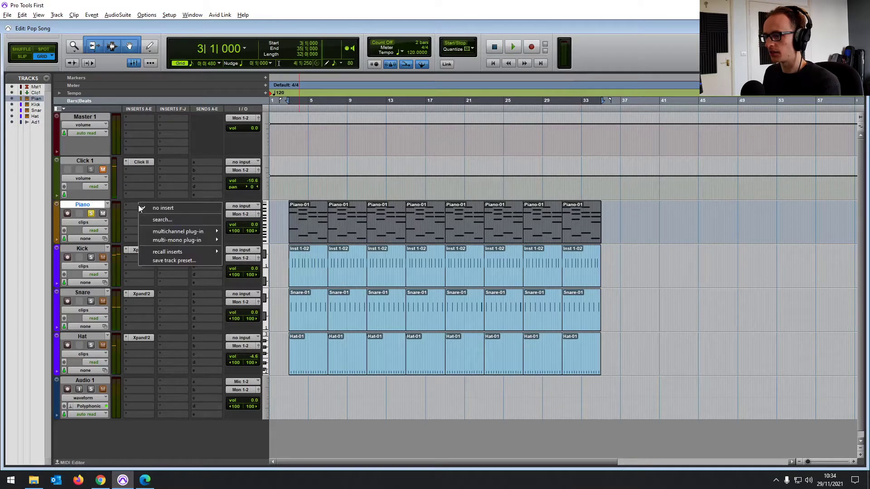
mouse_move(178, 231)
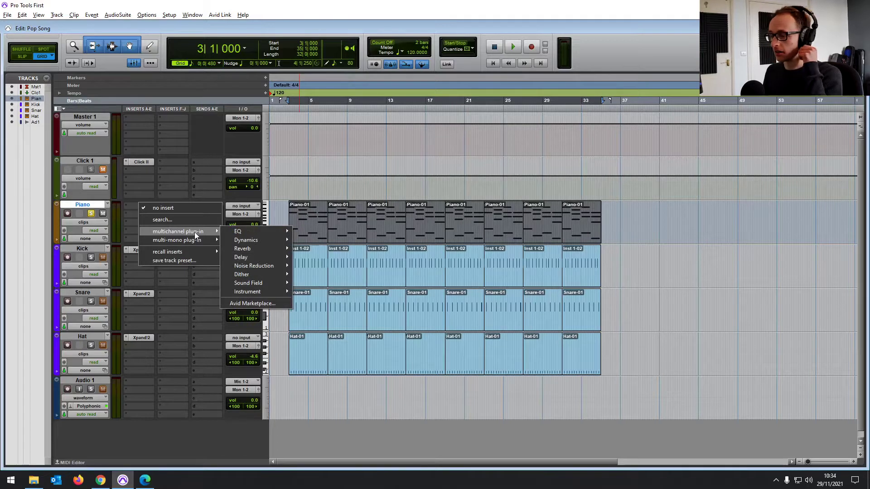
mouse_move(230, 233)
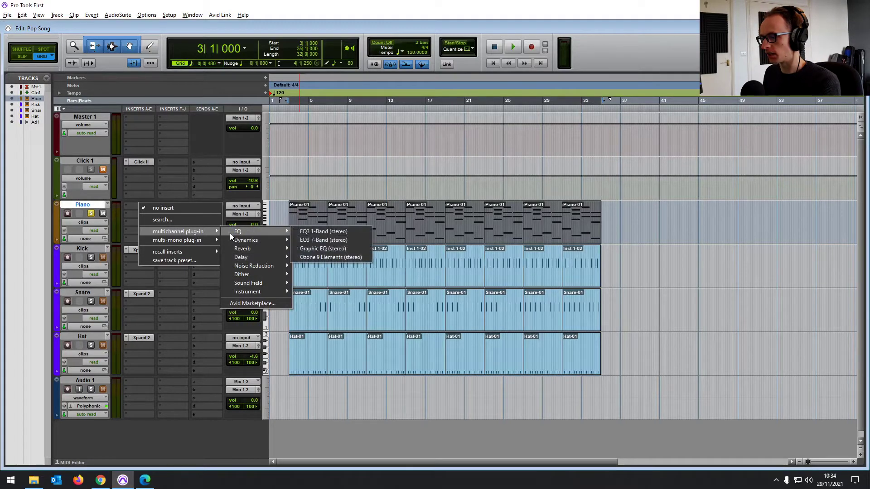
mouse_move(260, 238)
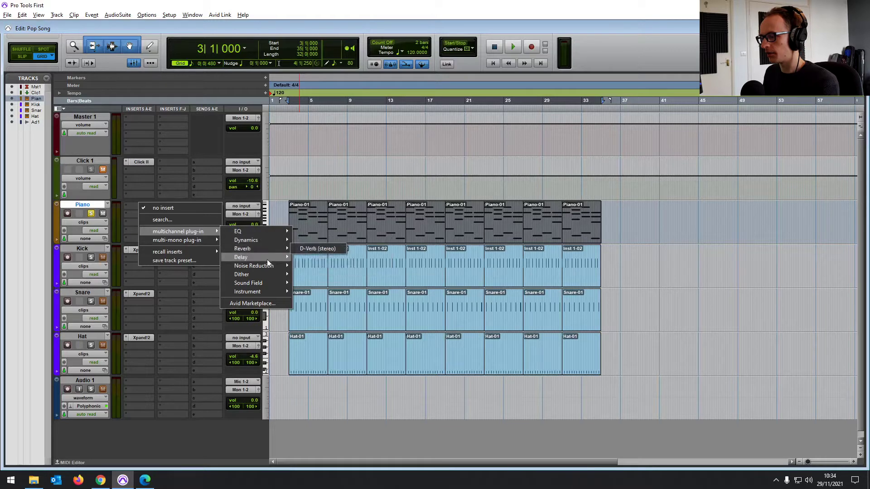
mouse_move(270, 291)
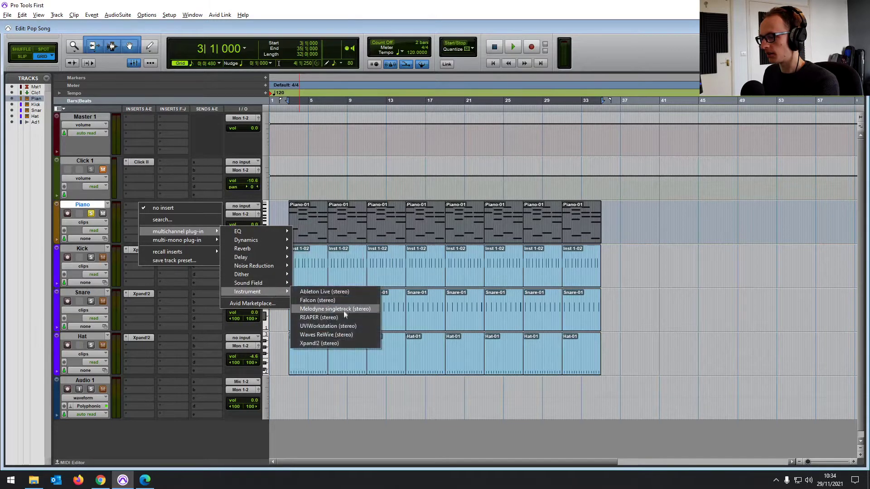
click(320, 343)
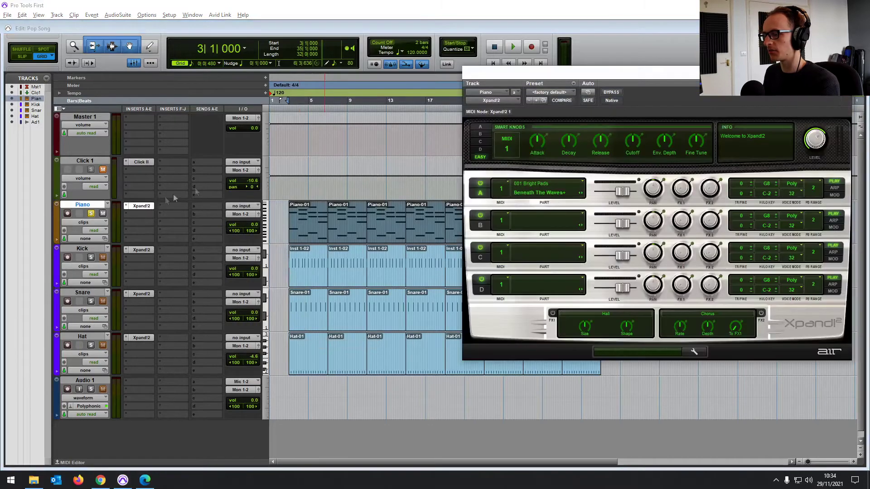
drag(596, 72, 368, 62)
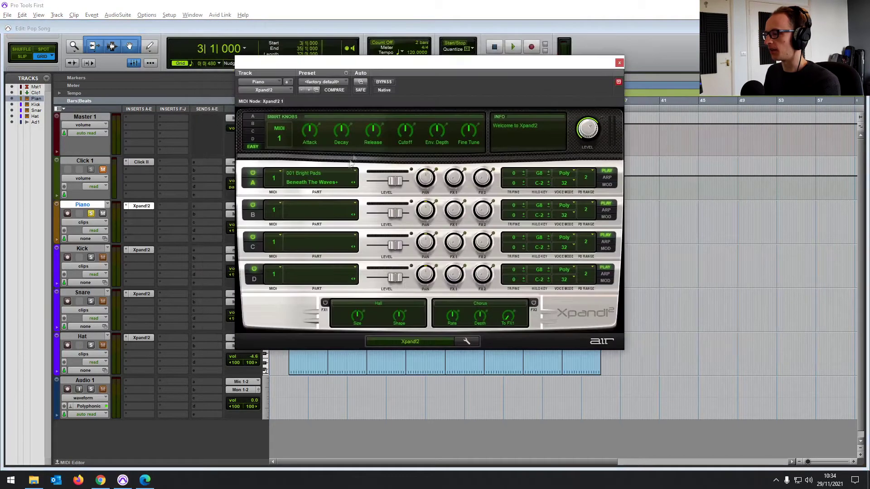
click(355, 176)
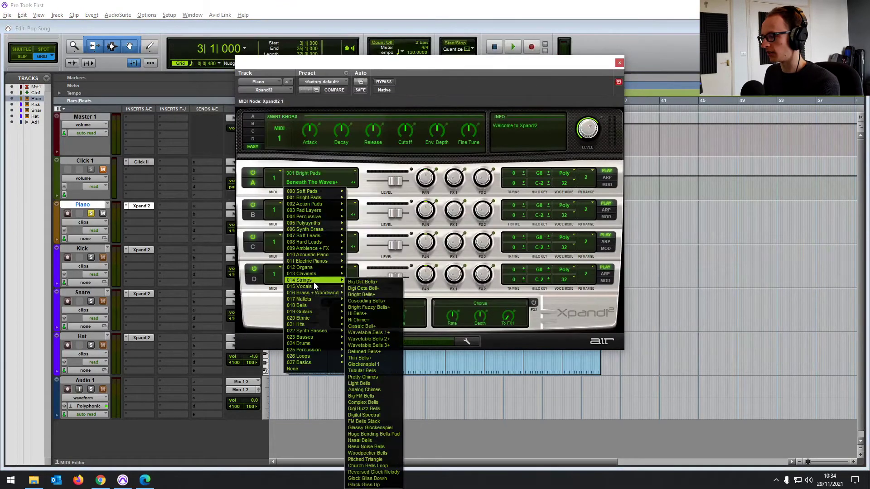
mouse_move(315, 262)
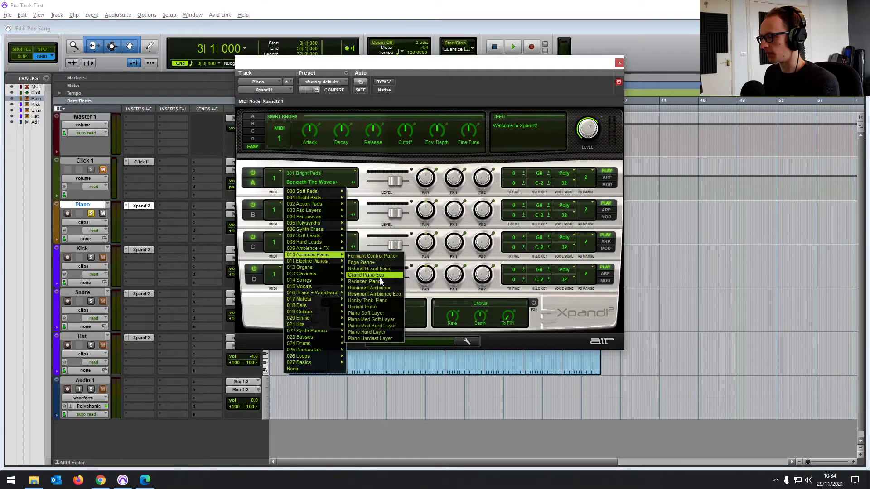
click(380, 276)
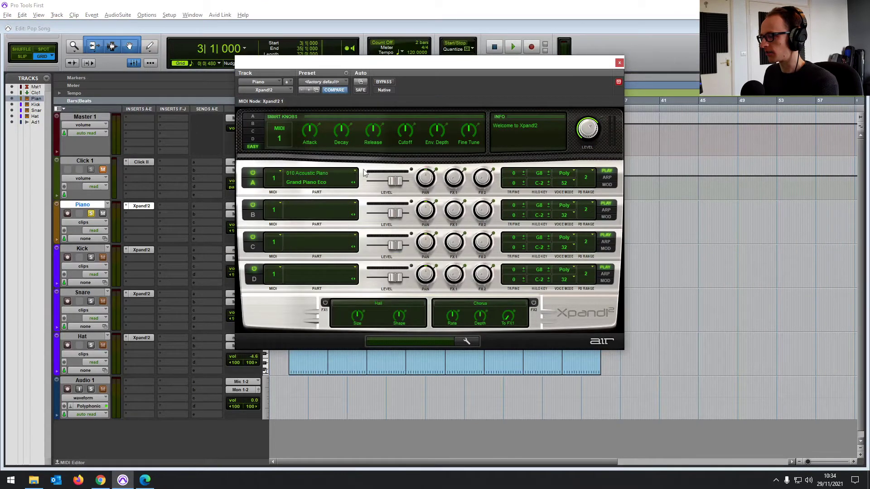
click(349, 173)
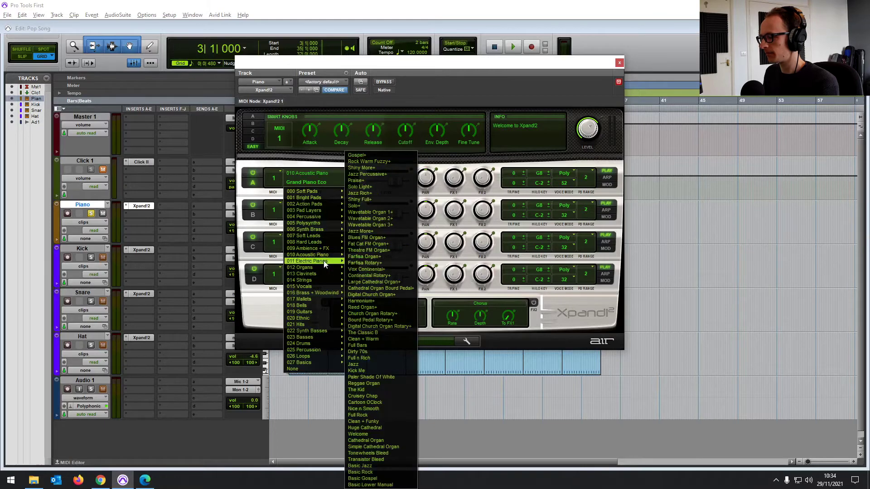
mouse_move(327, 255)
- Insert D-Verb on the Piano track, reset its input gain to 0 dB, and move the window aside
click(141, 206)
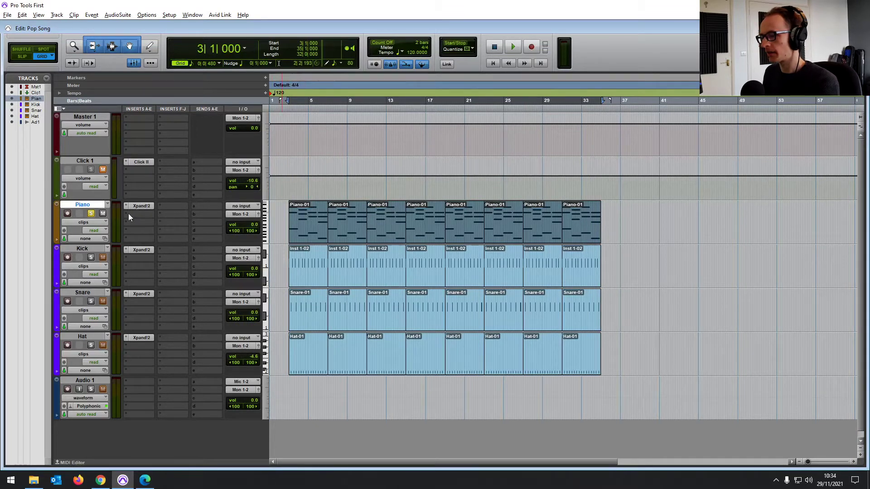
click(137, 216)
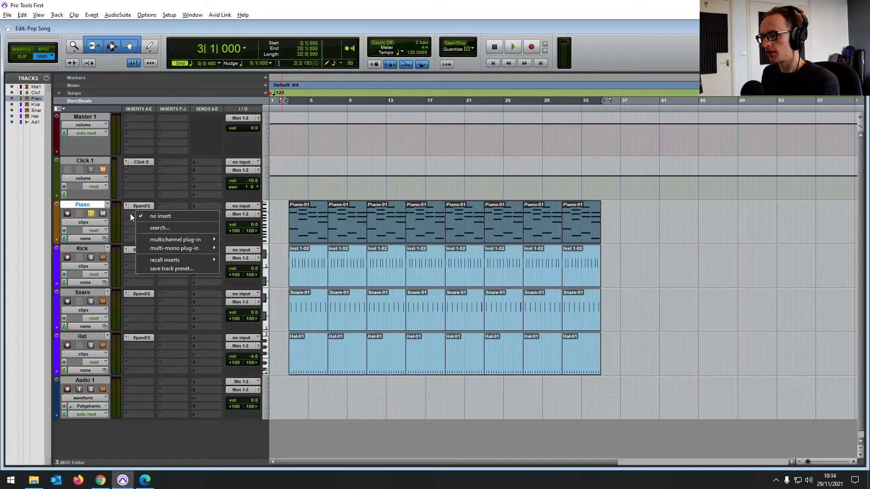
mouse_move(199, 242)
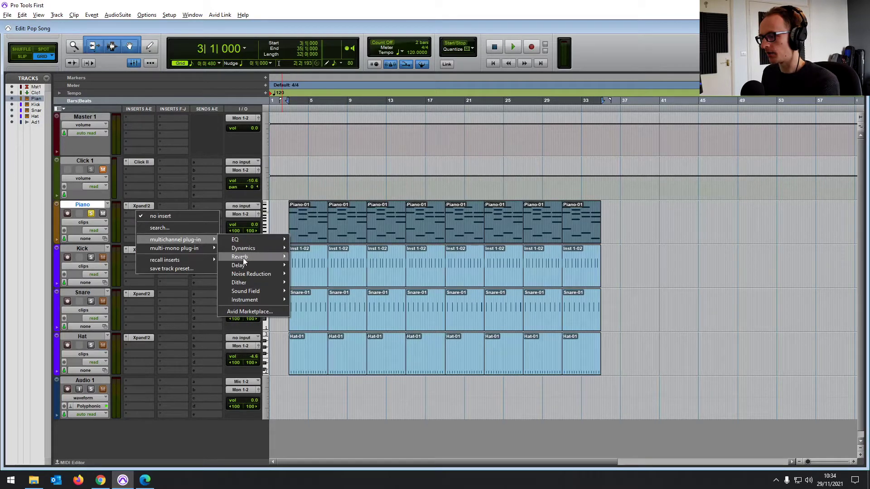
mouse_move(244, 257)
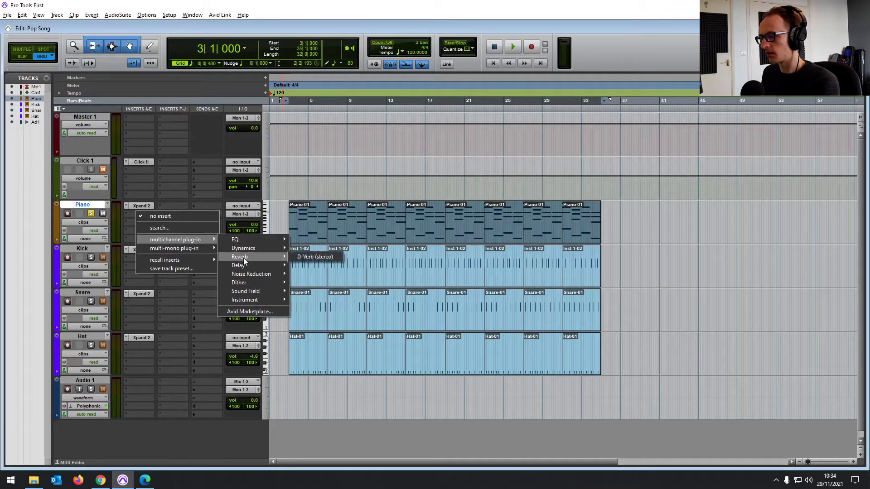
click(322, 256)
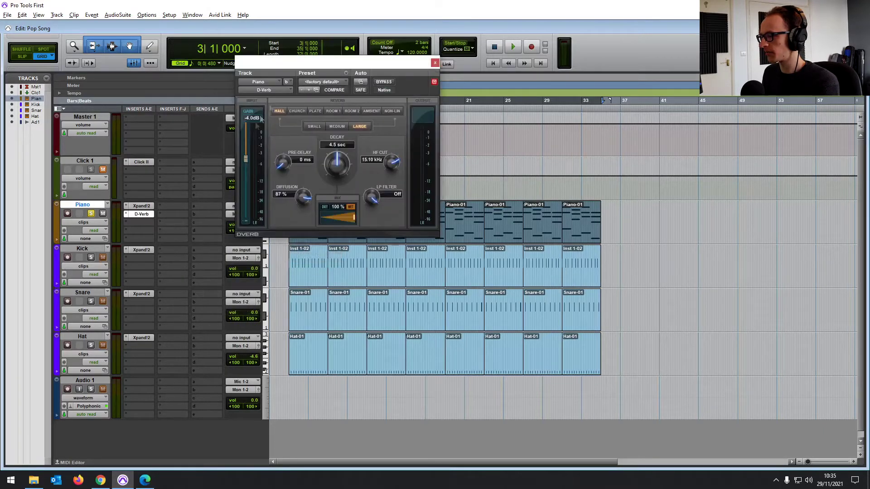
drag(245, 161, 245, 133)
drag(268, 62, 487, 121)
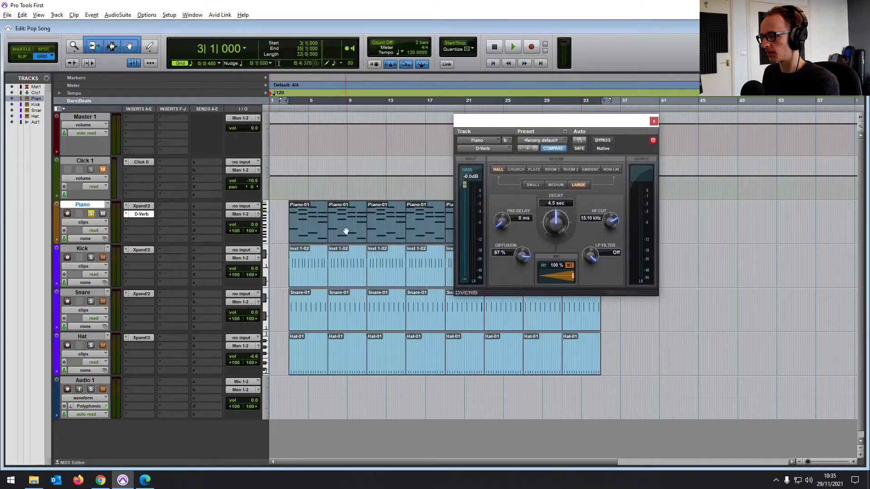
- While playing, set D-Verb to a small Church with 750 ms decay and 100% wet mix
key(space)
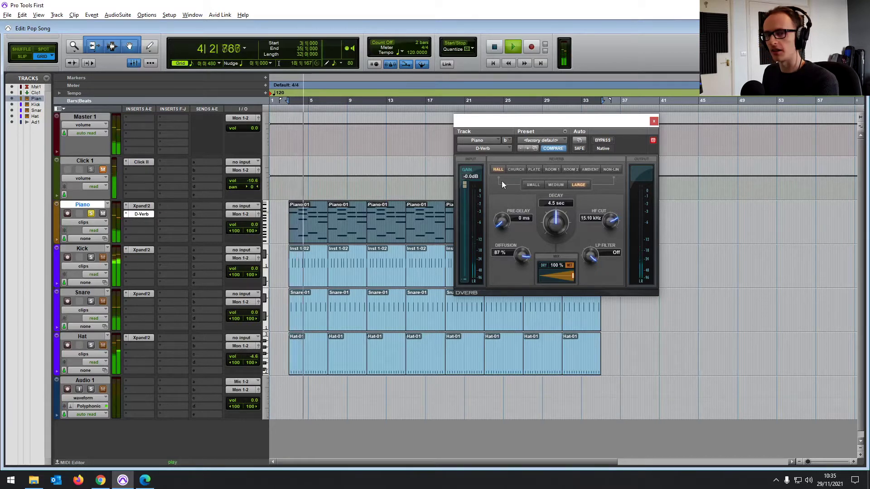
click(514, 169)
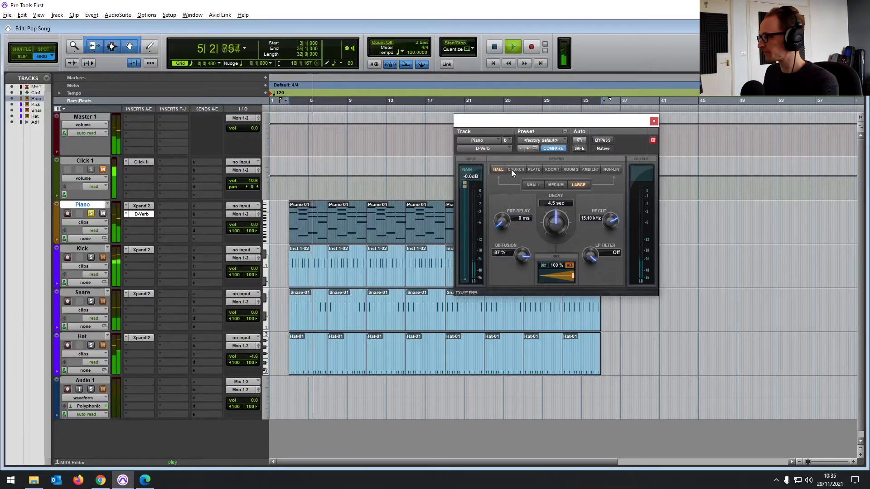
click(556, 183)
drag(555, 224, 558, 220)
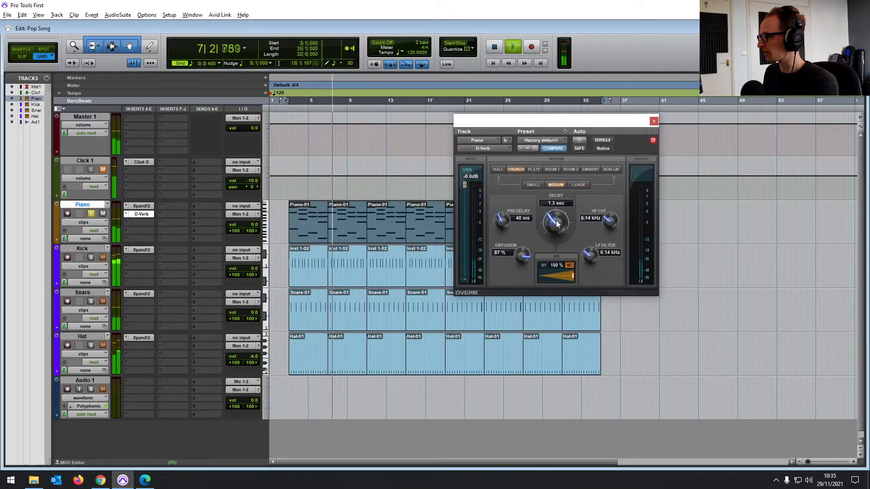
mouse_move(557, 224)
mouse_down()
mouse_move(563, 214)
mouse_move(561, 227)
mouse_up()
drag(567, 277, 537, 283)
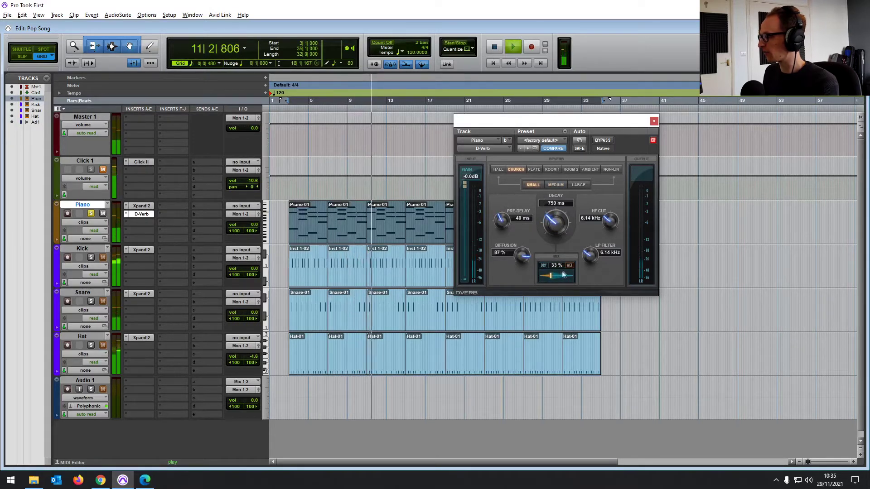
key(space)
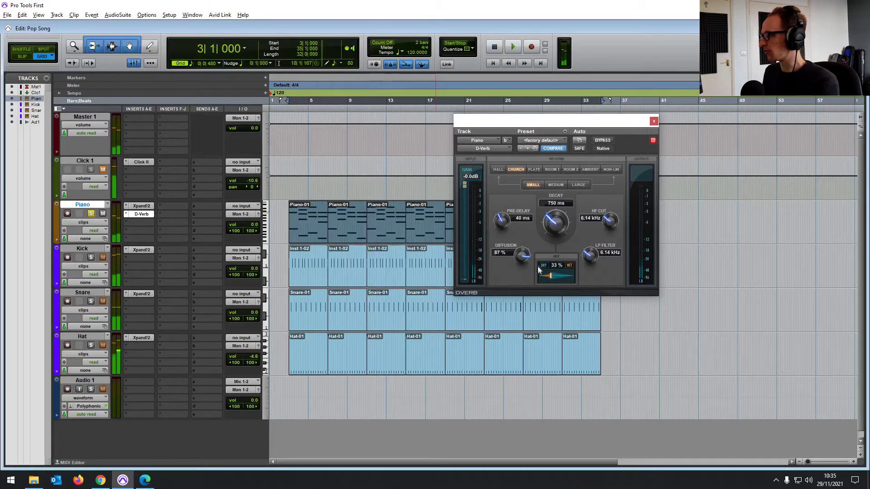
drag(553, 274, 512, 282)
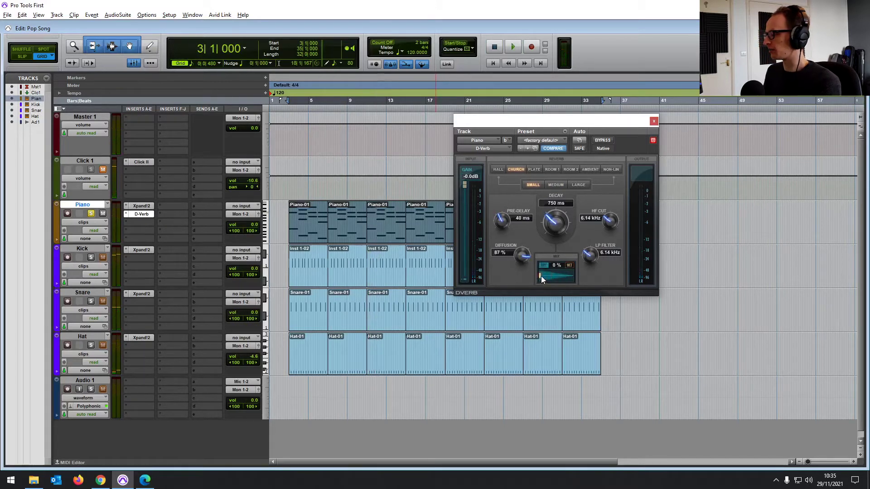
drag(540, 275, 594, 276)
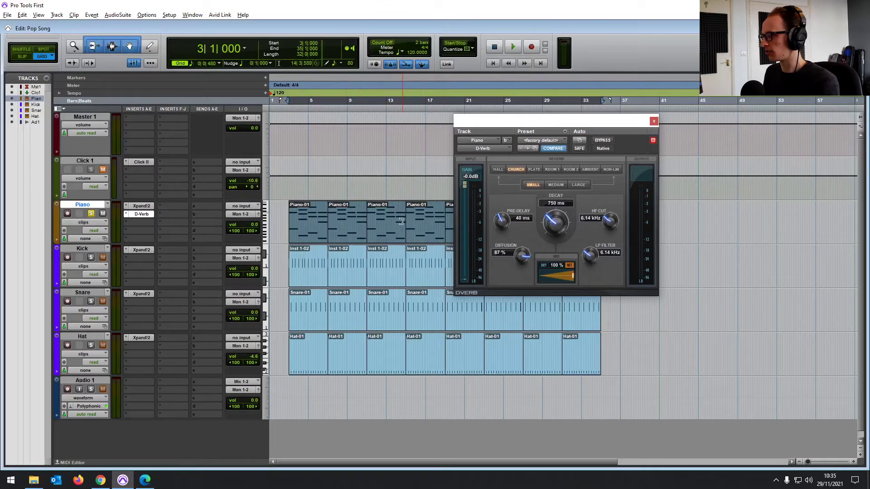
- Close the D-Verb window, select Kick, unsolo Piano, and start playback
click(654, 121)
click(93, 249)
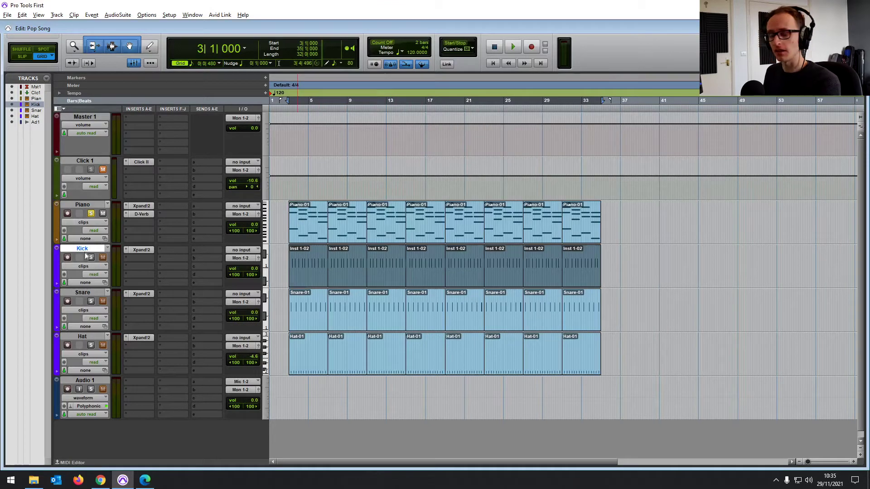
click(91, 214)
key(space)
- Insert EQ3 7-Band on the Kick track and boost its low frequencies
click(141, 258)
mouse_move(162, 285)
mouse_move(282, 287)
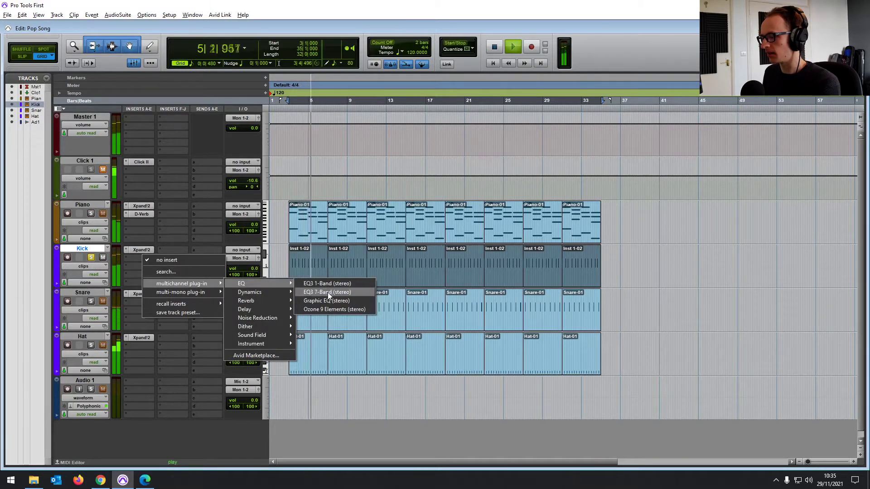
click(340, 292)
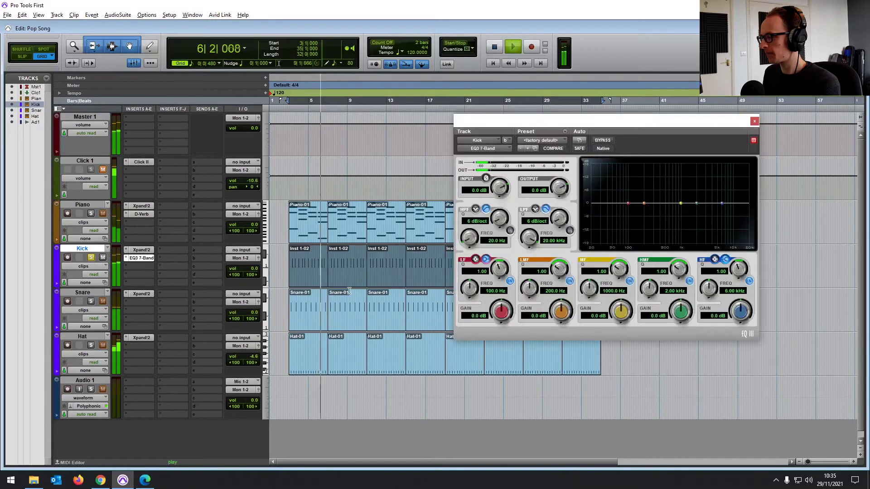
drag(583, 123, 402, 120)
mouse_move(445, 199)
mouse_down()
mouse_move(412, 172)
mouse_move(401, 179)
mouse_move(444, 196)
mouse_move(419, 165)
mouse_move(442, 164)
mouse_move(431, 180)
mouse_move(439, 189)
mouse_up()
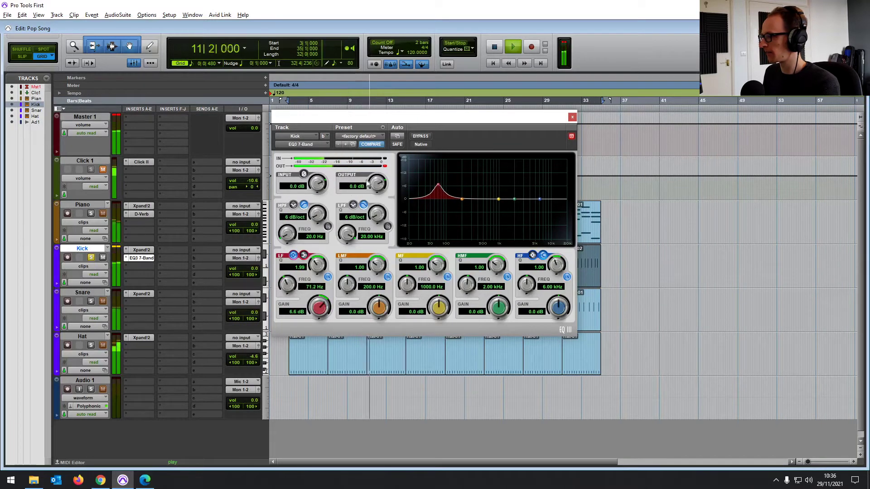
key(space)
click(572, 117)
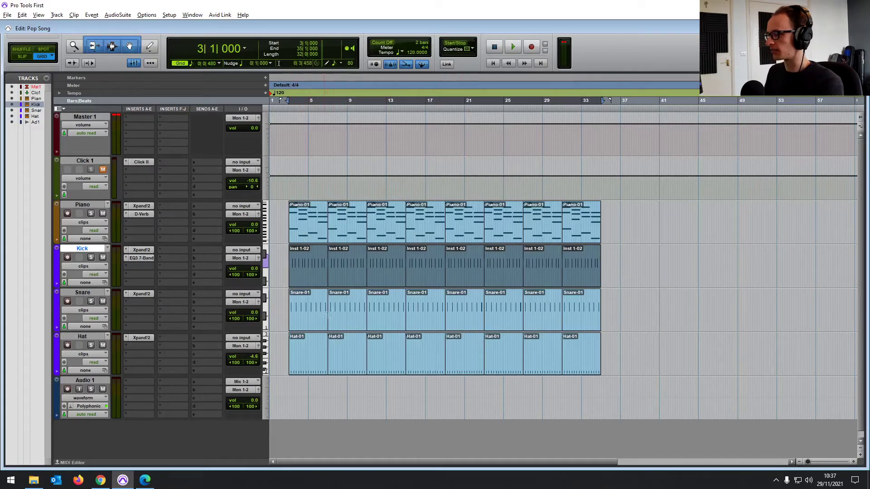
- After clicking the Snare and Kick clips, reopen the Piano D-Verb showing Large Church, 1.5 sec decay
click(301, 324)
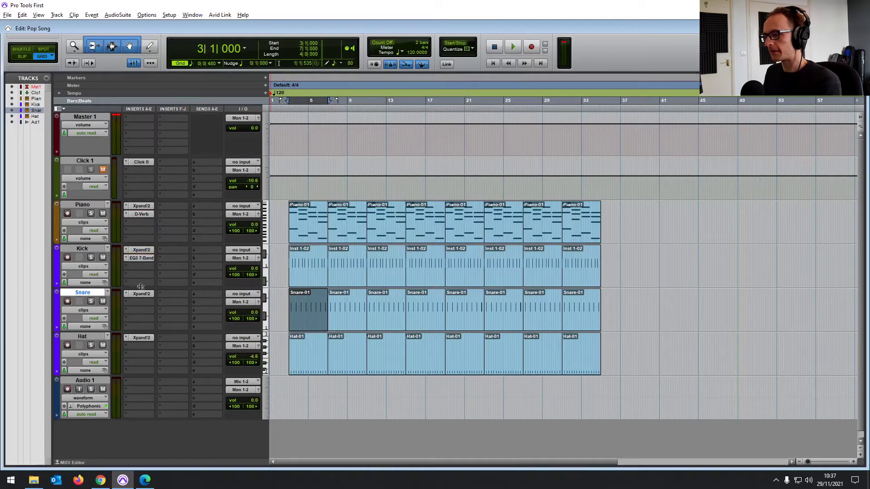
click(141, 266)
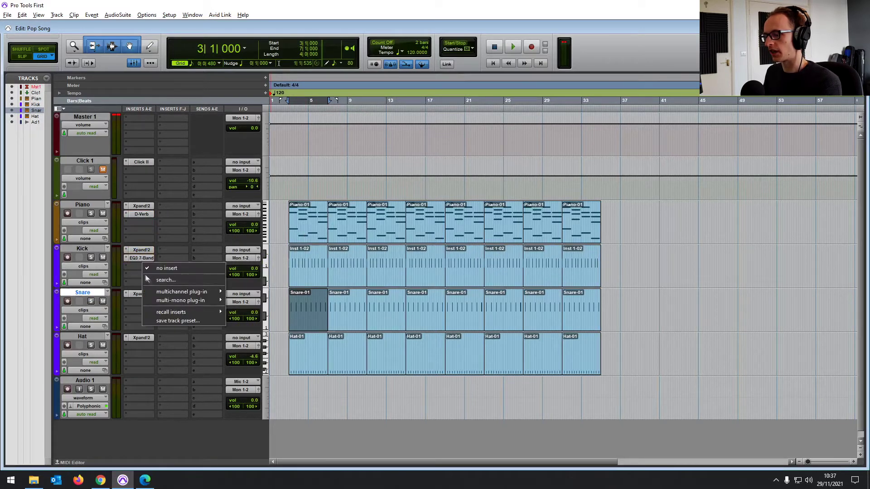
click(170, 28)
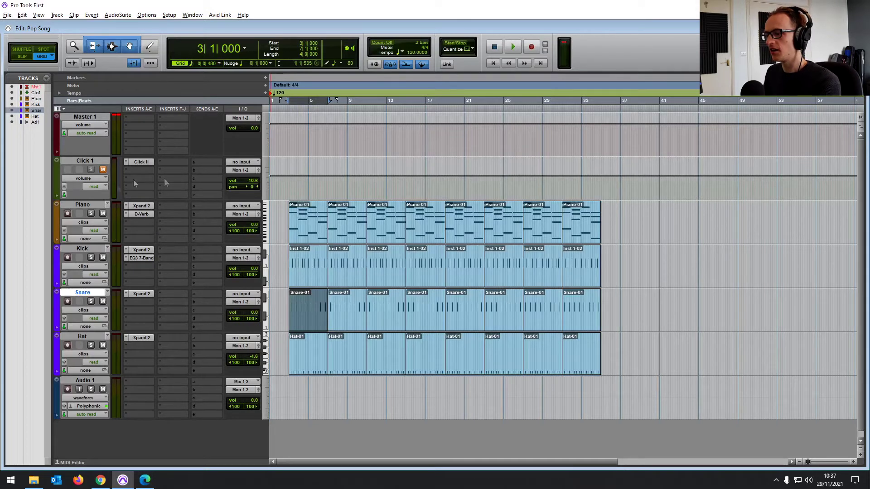
click(306, 256)
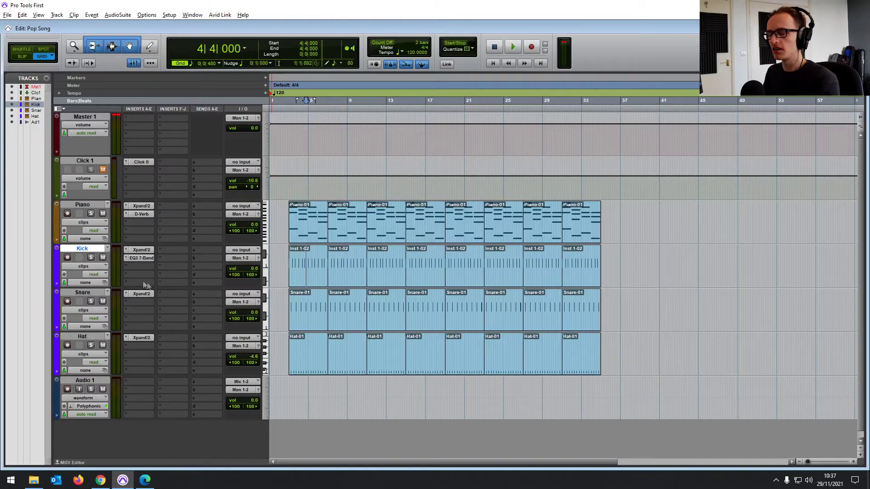
click(141, 214)
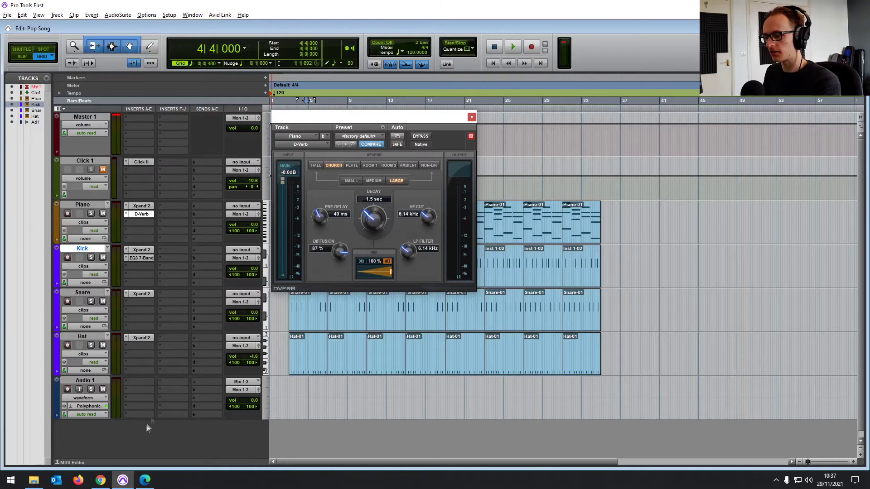
- Create one new stereo Aux Input track
double_click(112, 438)
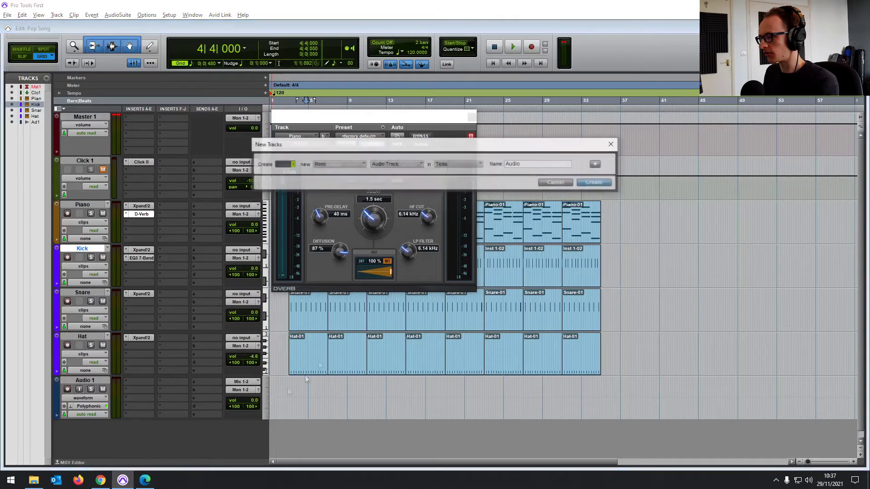
click(373, 165)
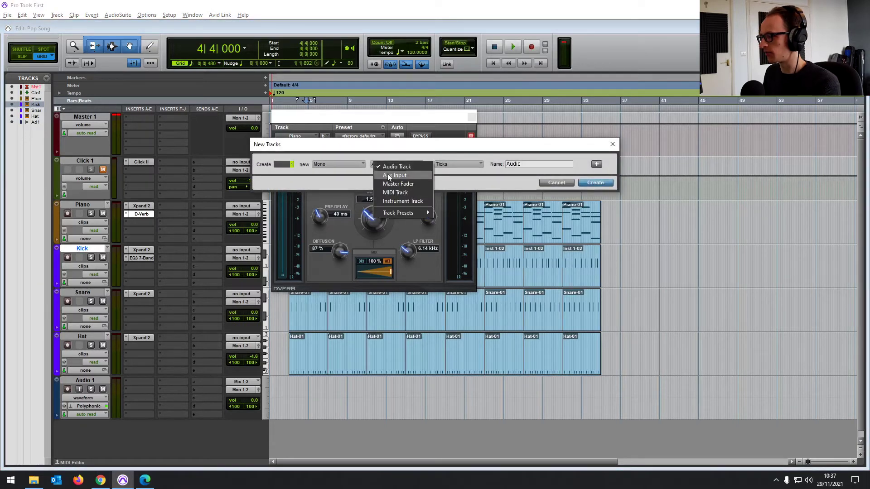
click(389, 176)
click(361, 164)
click(381, 176)
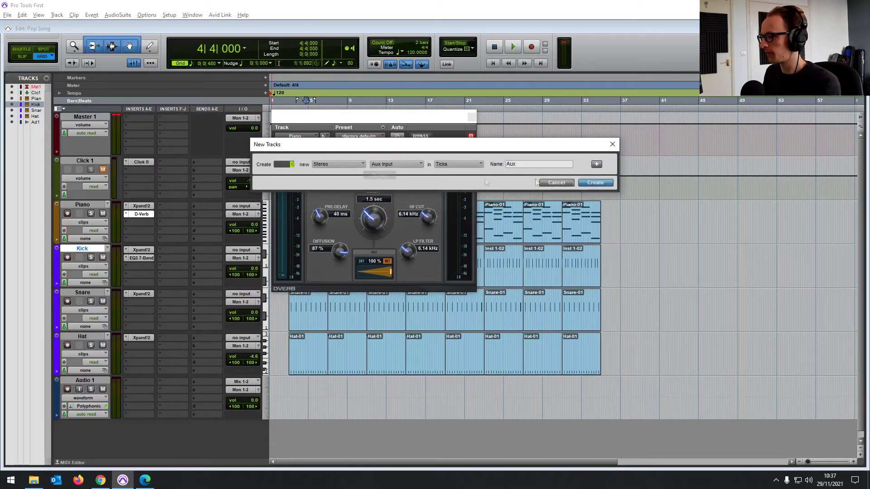
click(595, 183)
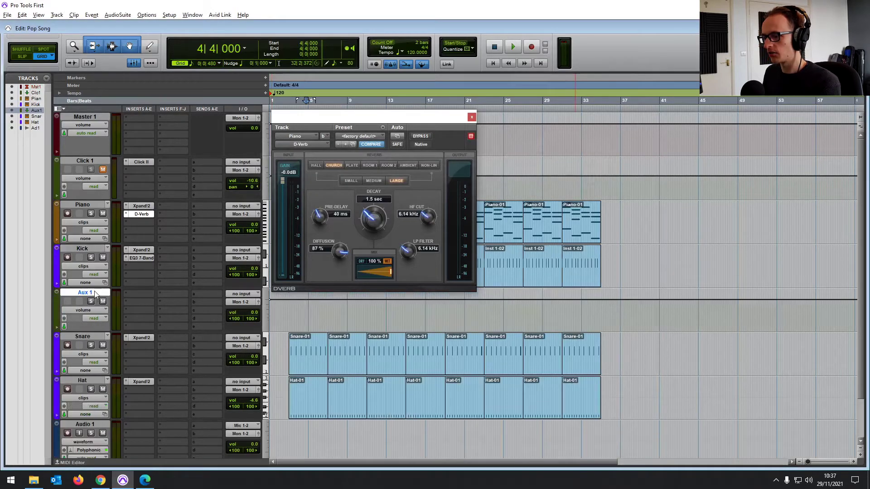
- Move the aux track below Hat and rename it 'REVERB'
drag(95, 293, 89, 409)
double_click(89, 380)
text(REVERB)
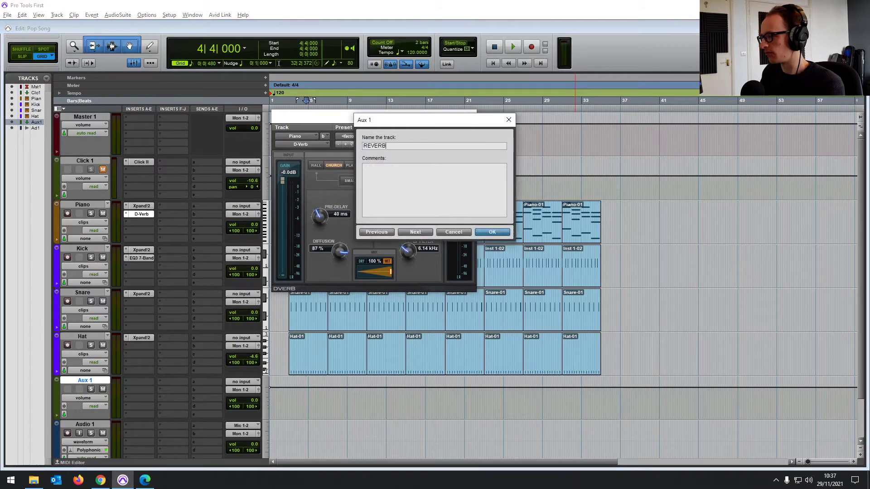
key(Return)
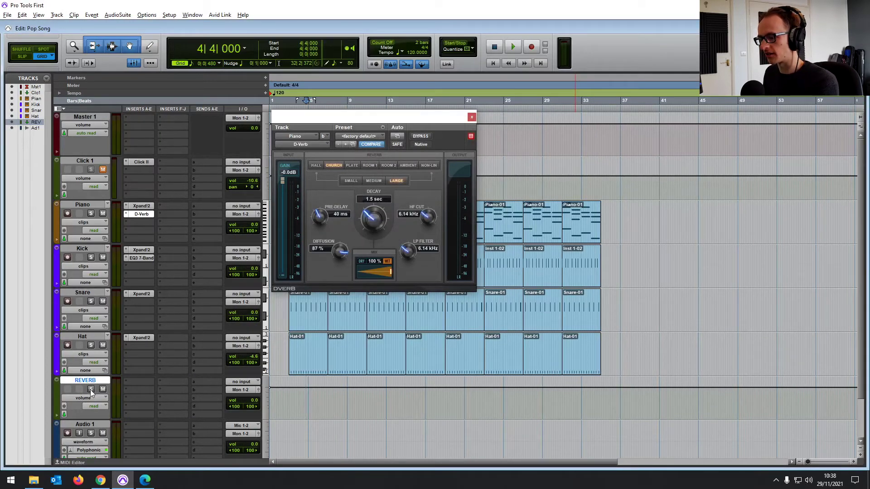
- Move the D-Verb insert from Piano onto REVERB and set REVERB's input to Bus 1-2
click(472, 119)
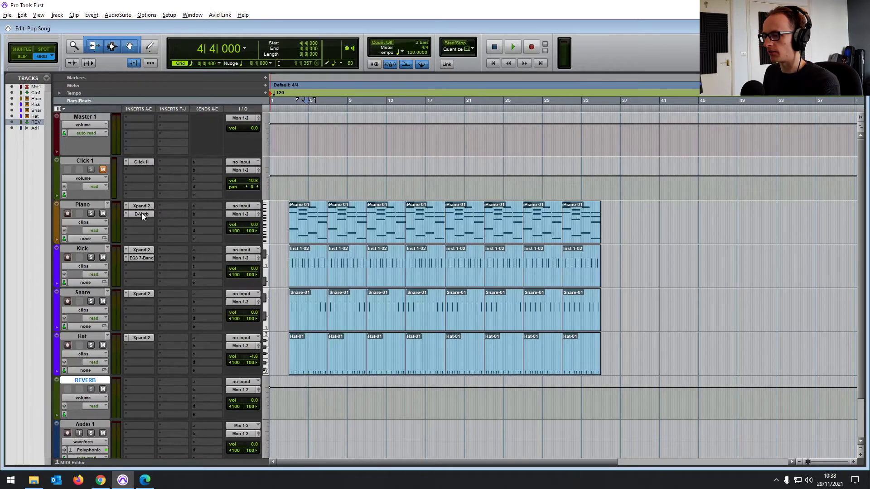
drag(141, 214, 138, 383)
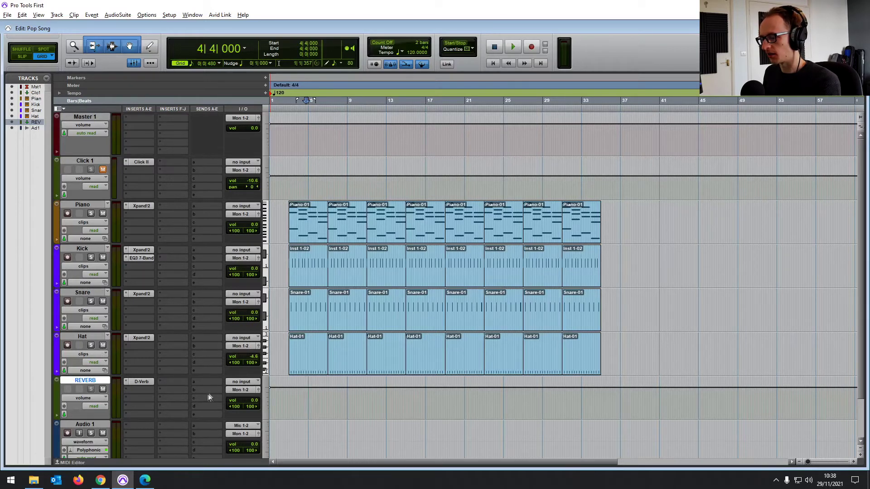
click(247, 383)
mouse_move(270, 415)
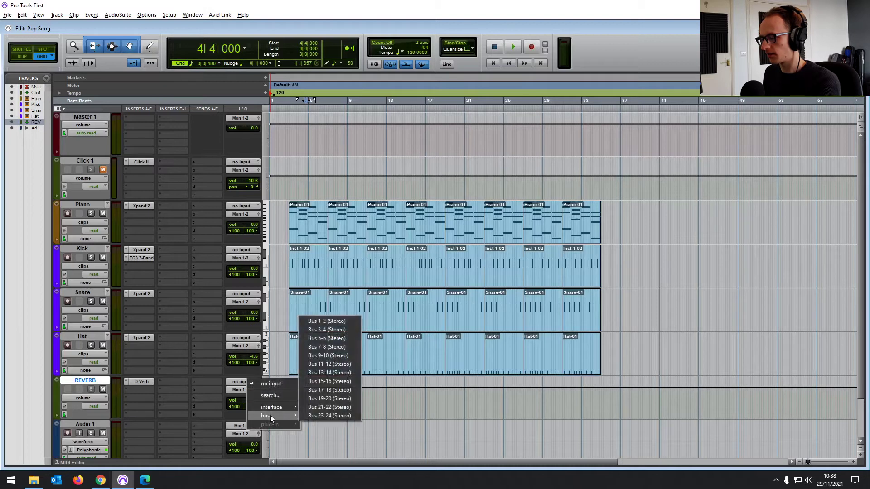
click(328, 322)
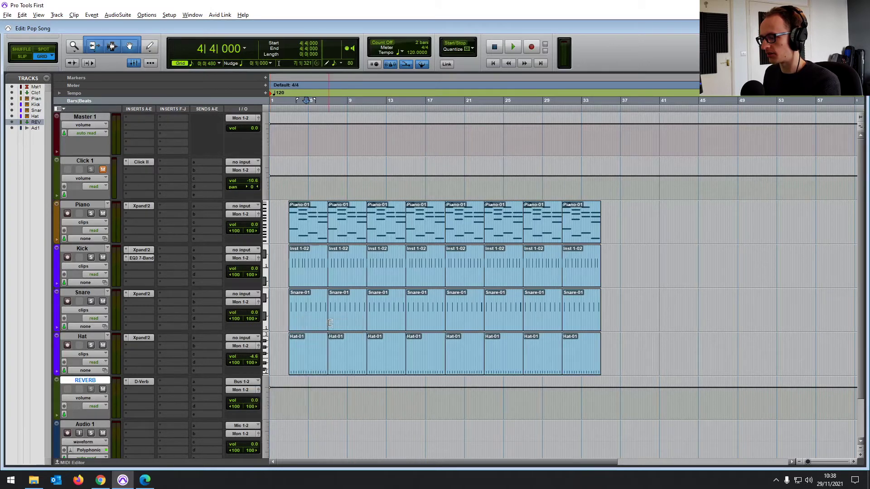
- Select the Piano, Snare and Hat tracks in turn, ending back on Piano
click(89, 206)
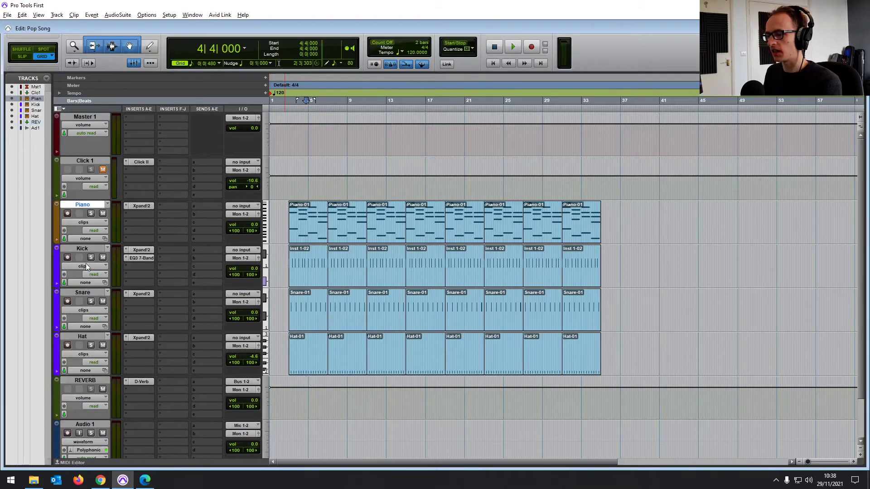
click(81, 293)
click(82, 336)
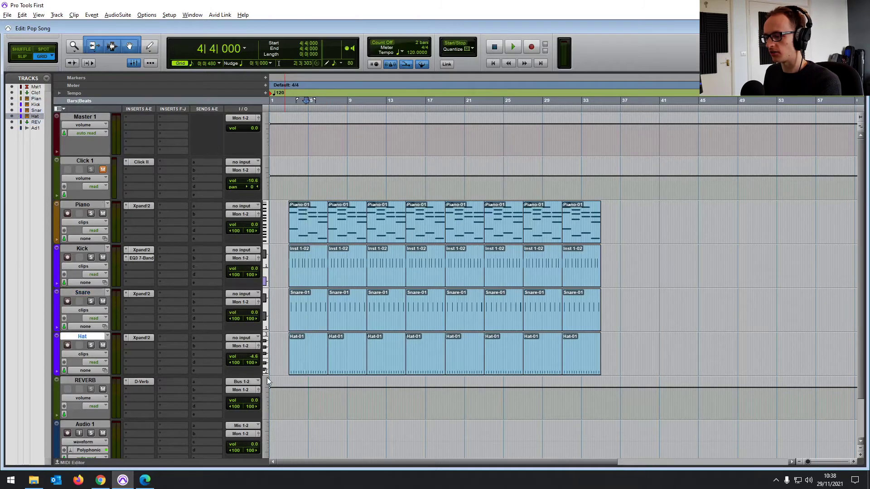
click(90, 204)
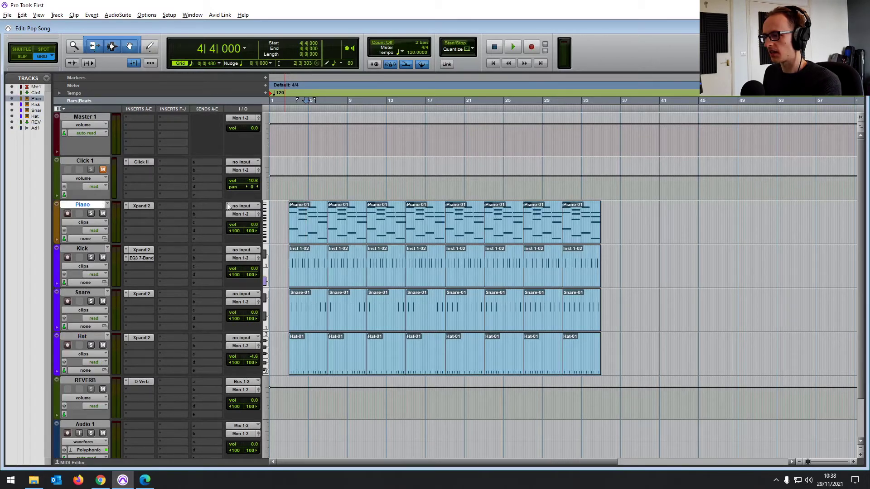
click(61, 109)
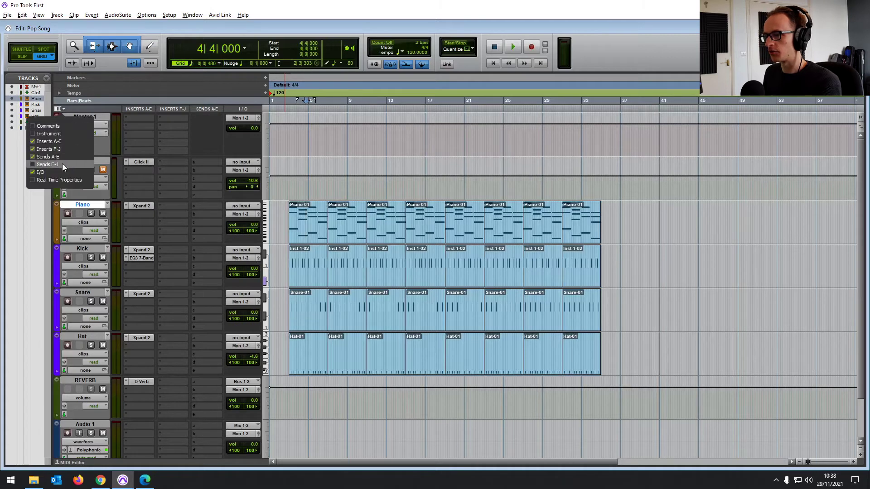
click(62, 109)
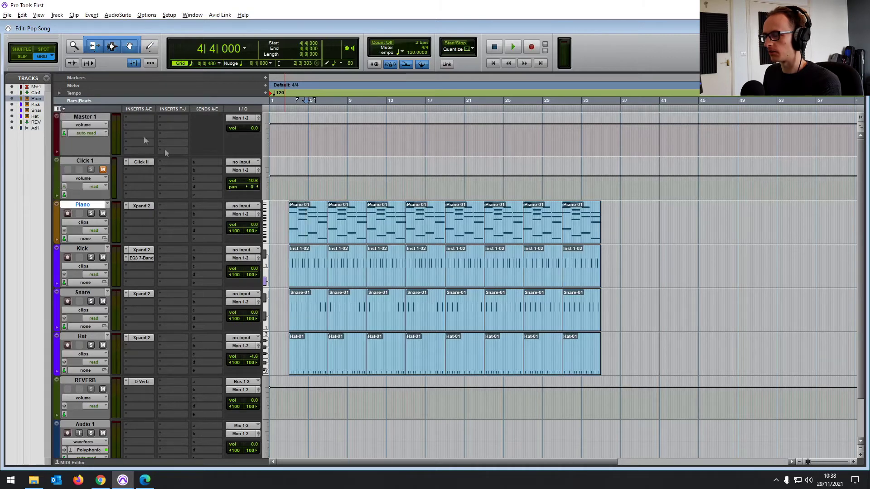
- Route Piano's send A to Bus 1-2 at 0.0 dB and solo the Piano track
click(206, 205)
mouse_move(233, 236)
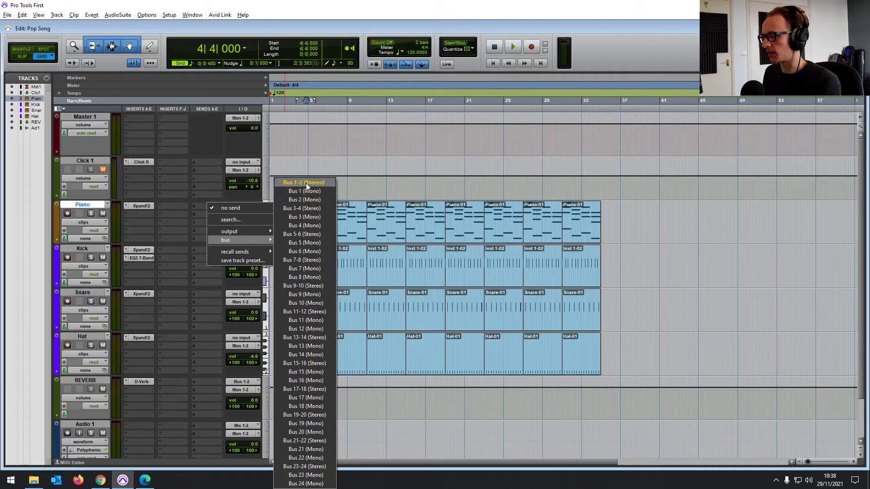
click(306, 183)
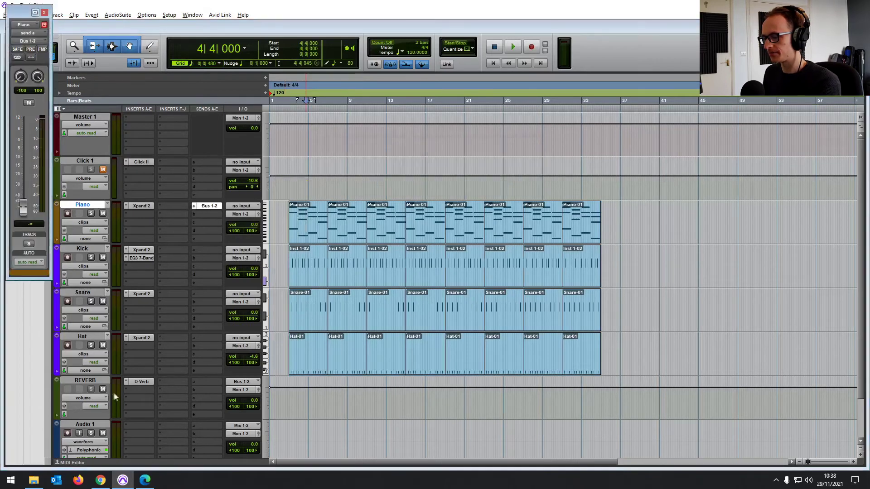
click(288, 189)
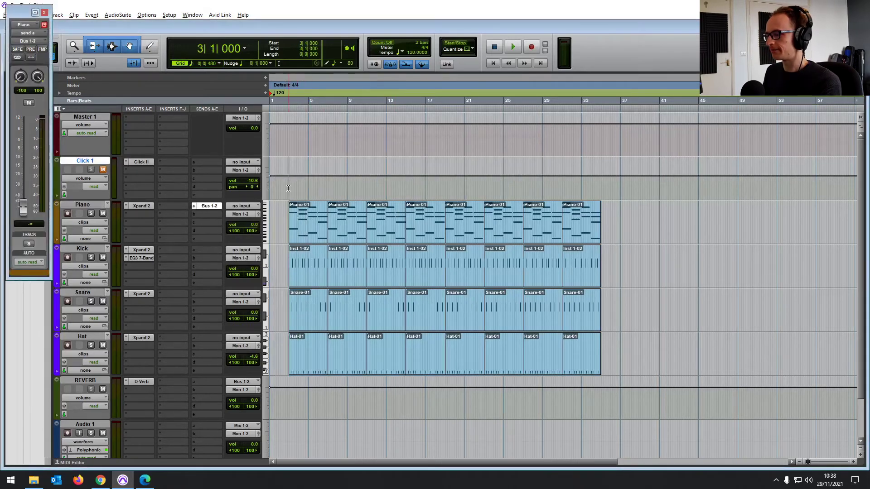
click(90, 213)
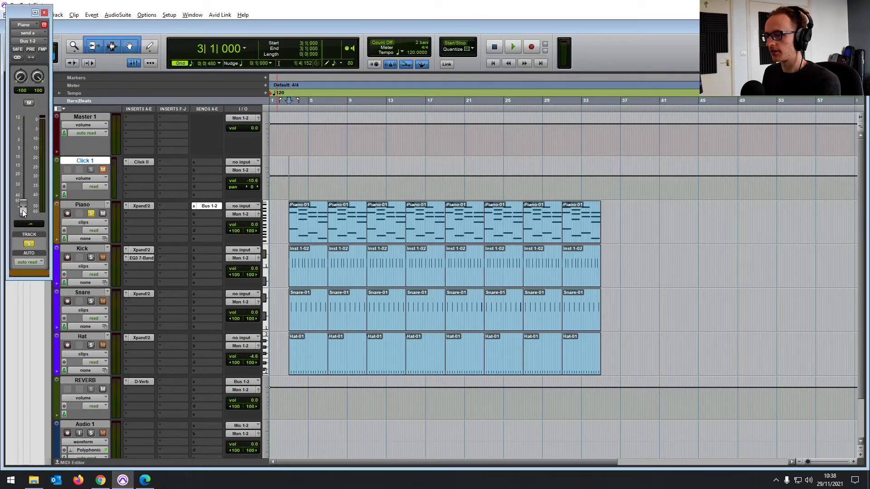
alt+click(32, 225)
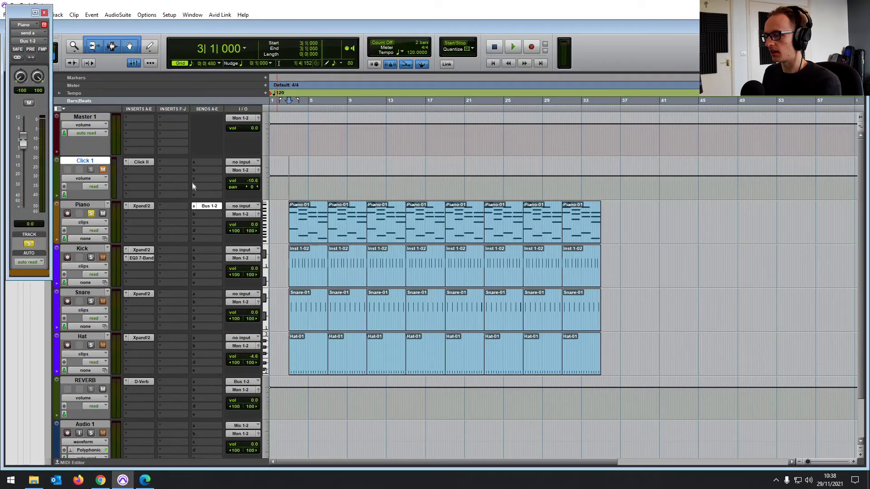
drag(23, 144, 23, 208)
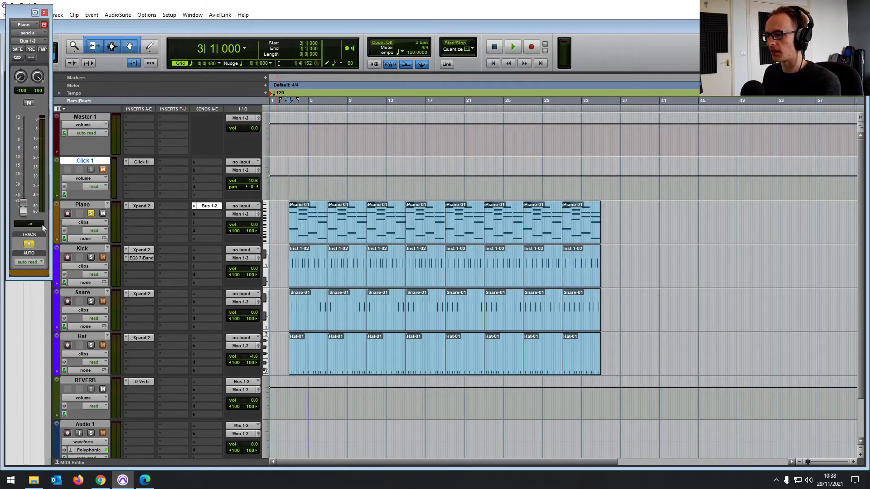
alt+click(23, 208)
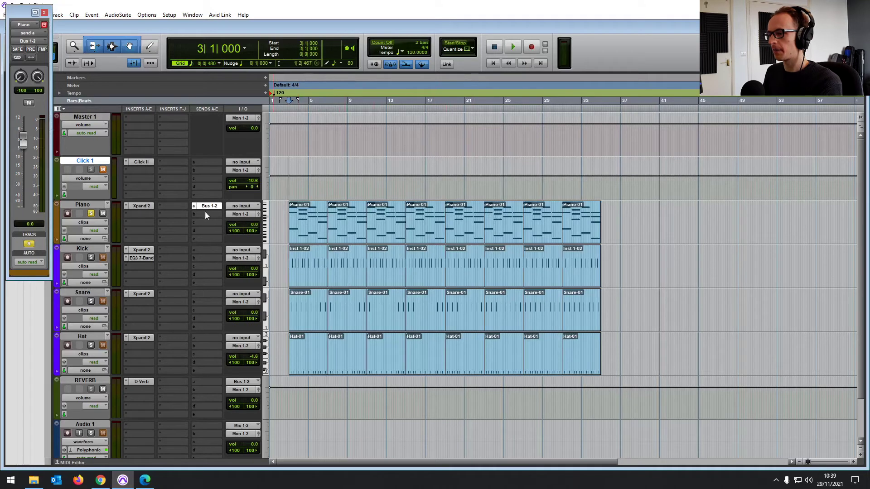
- Select the REVERB track and play from just after bar 3
click(79, 380)
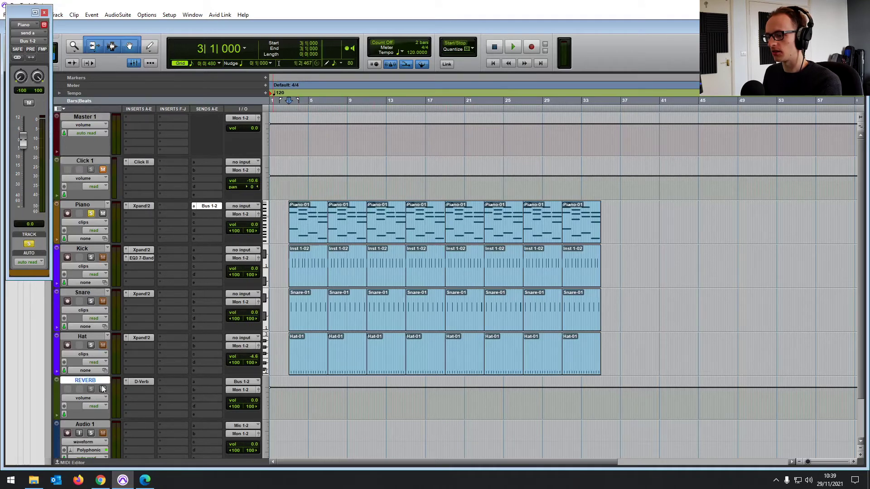
click(290, 184)
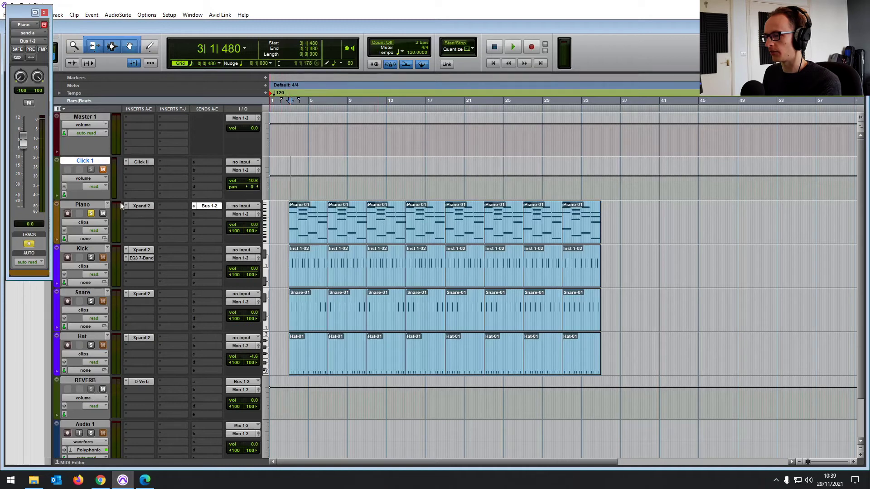
key(space)
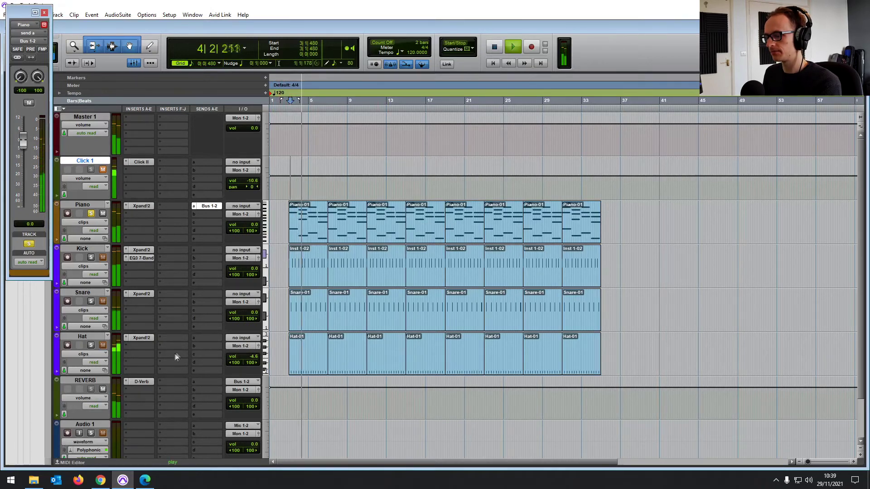
- Lower the Piano send to -10.2 dB and stop playback
click(209, 206)
click(209, 205)
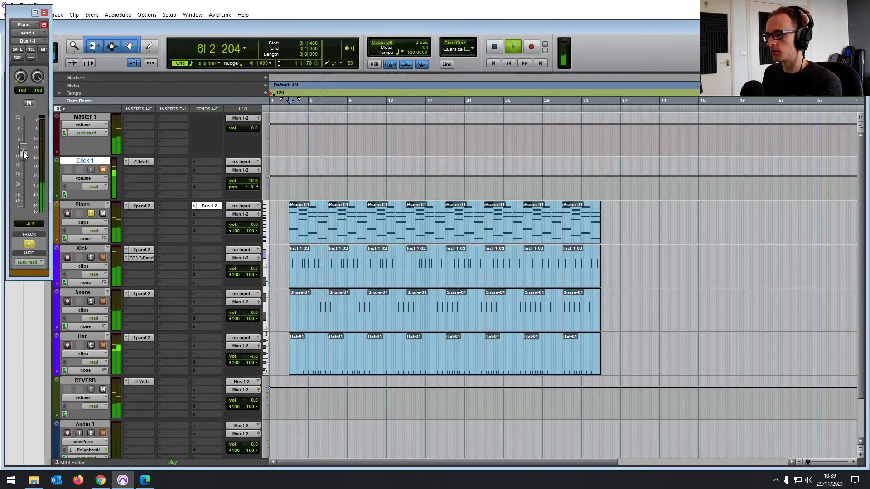
mouse_move(23, 153)
mouse_down()
mouse_move(23, 213)
mouse_move(28, 143)
mouse_move(29, 157)
mouse_up()
key(space)
- Check the REVERB track's D-Verb settings, close them, and move the Piano send window aside
click(137, 381)
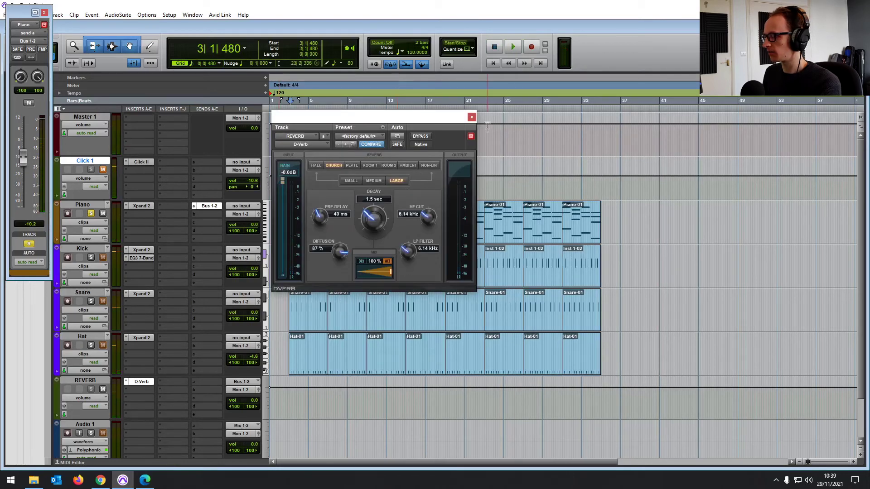
click(472, 117)
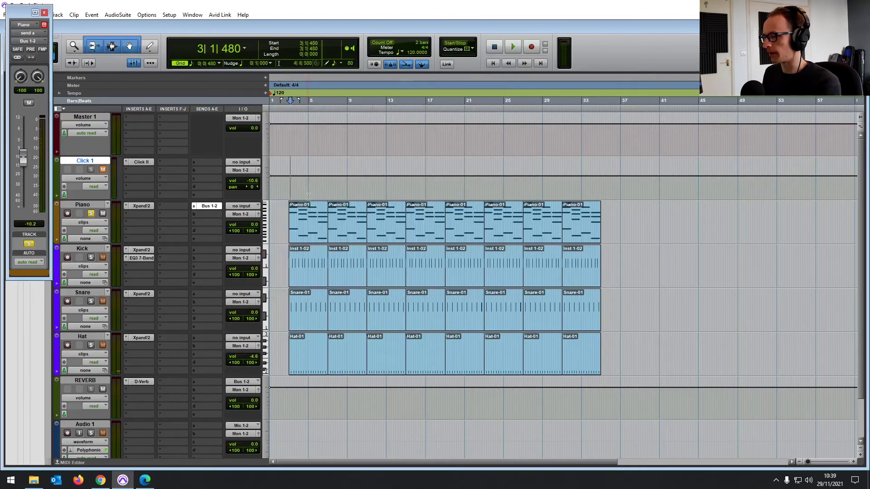
click(301, 222)
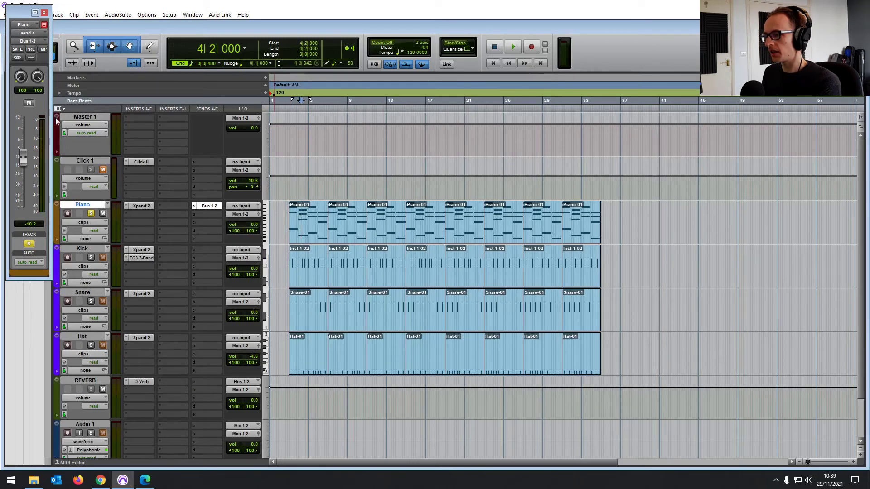
click(82, 118)
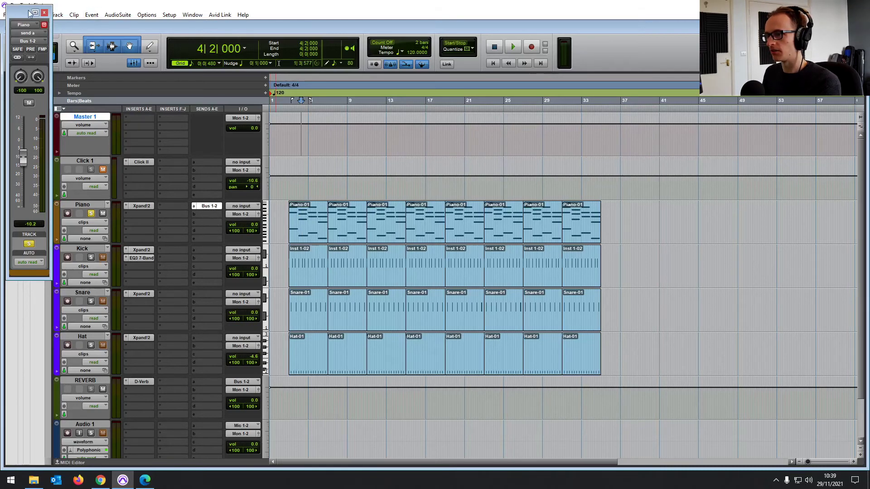
drag(28, 13, 653, 90)
- Copy Piano's Bus 1-2 send onto the Snare and Hat tracks
click(667, 89)
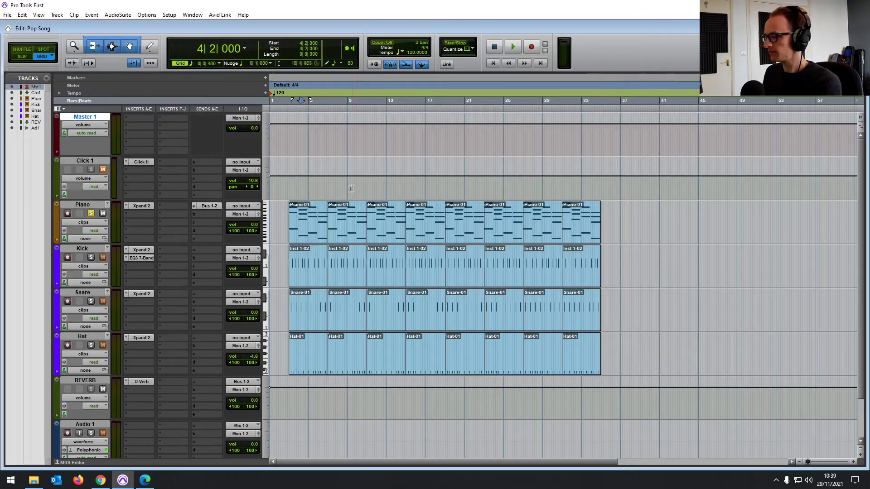
click(302, 213)
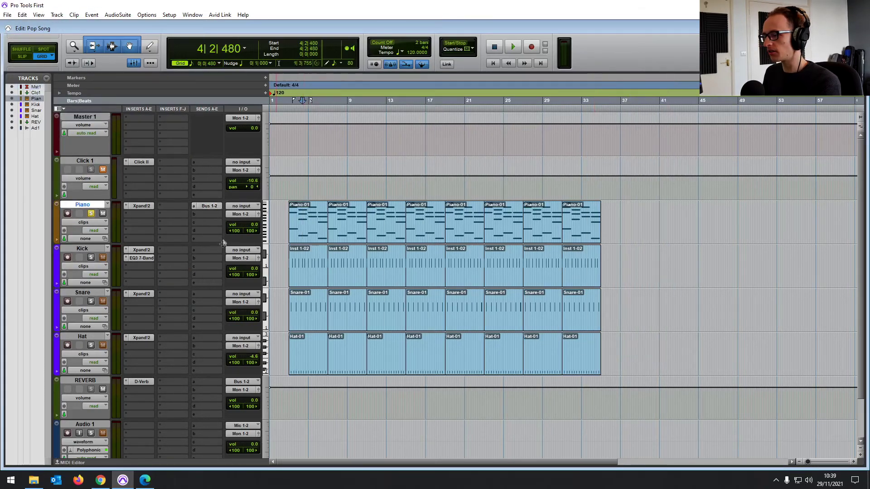
click(84, 294)
click(206, 294)
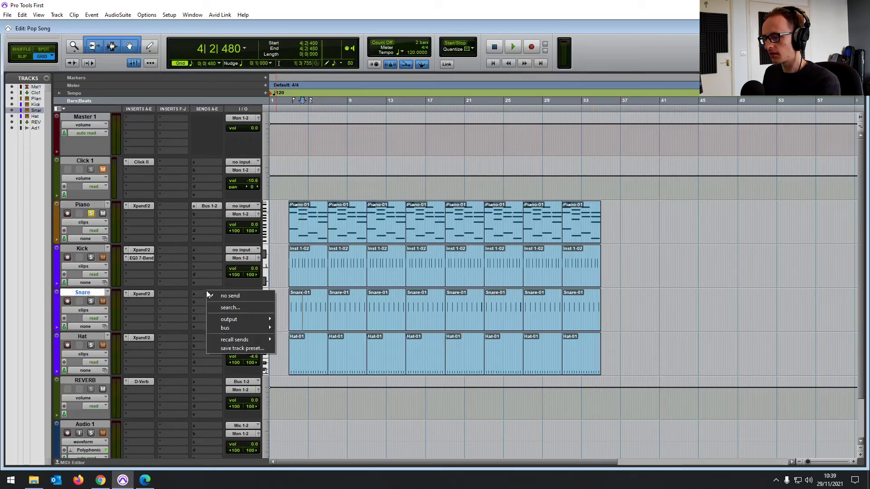
key(Escape)
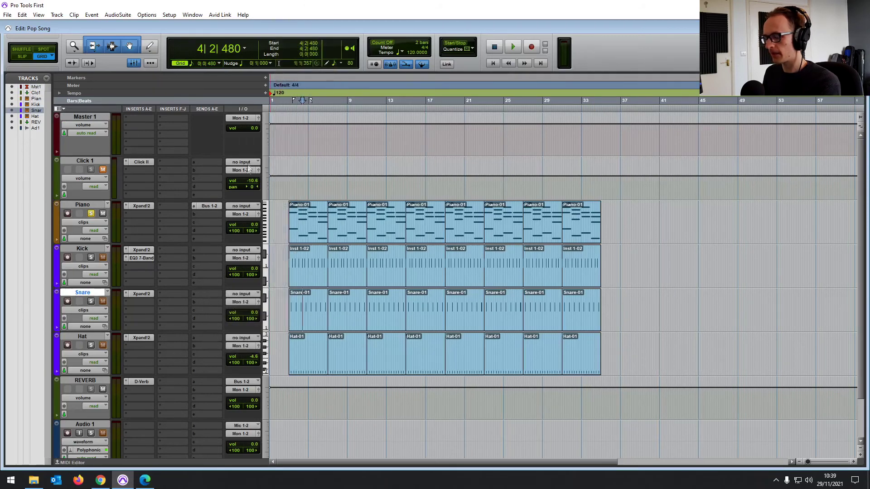
drag(208, 206, 205, 339)
- Solo Snare, show its -10.2 dB send window, and play from bar 7
click(91, 301)
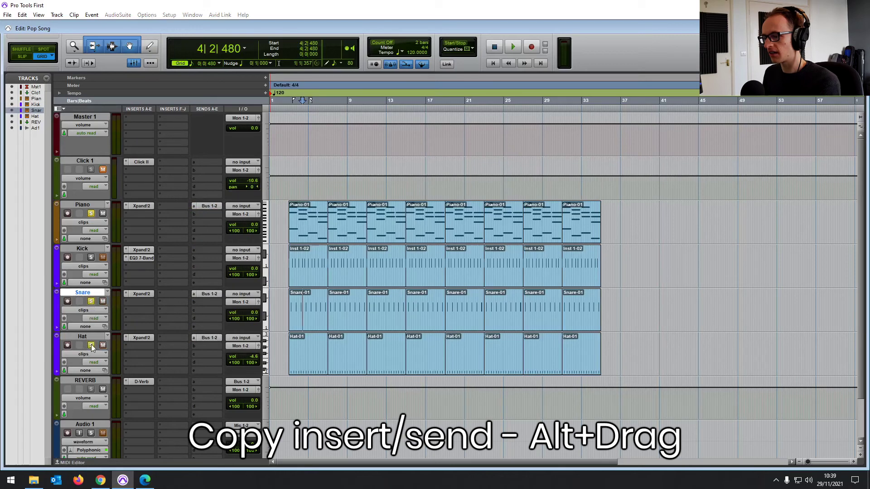
click(215, 296)
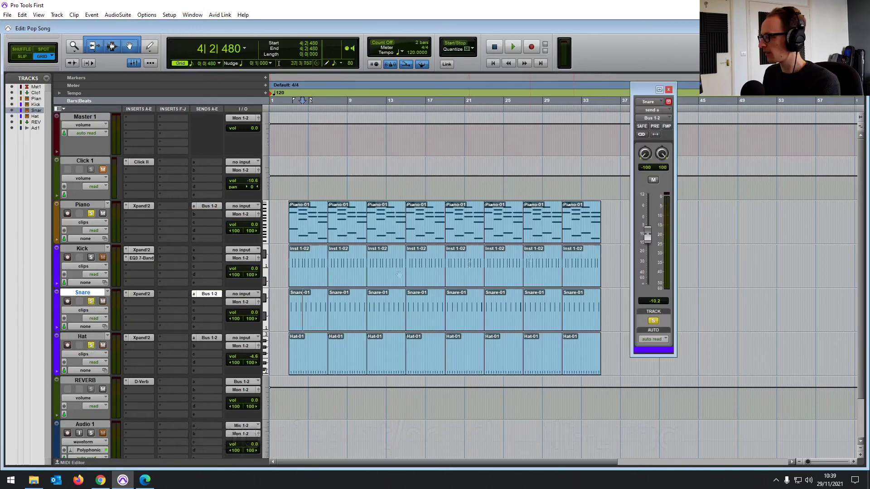
click(327, 185)
key(space)
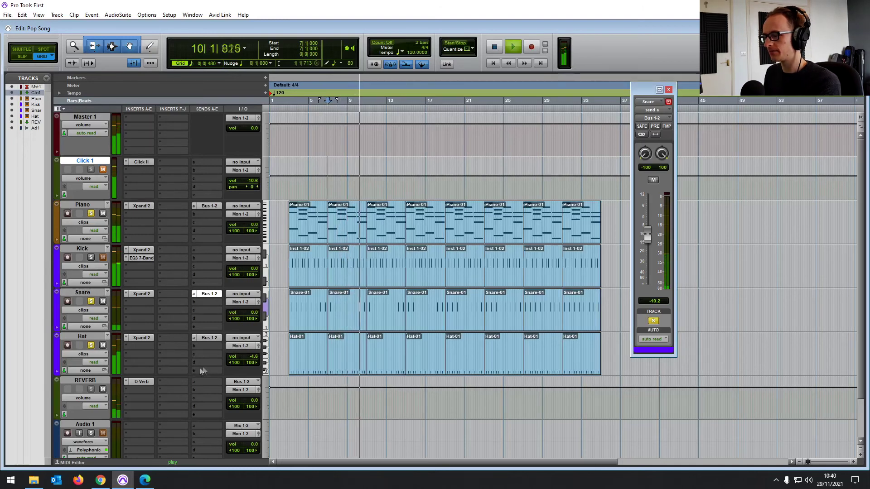
key(space)
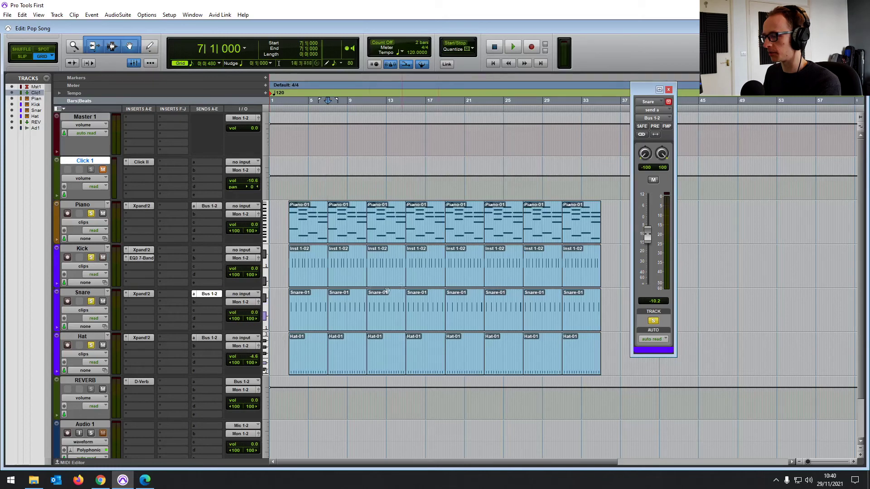
key(space)
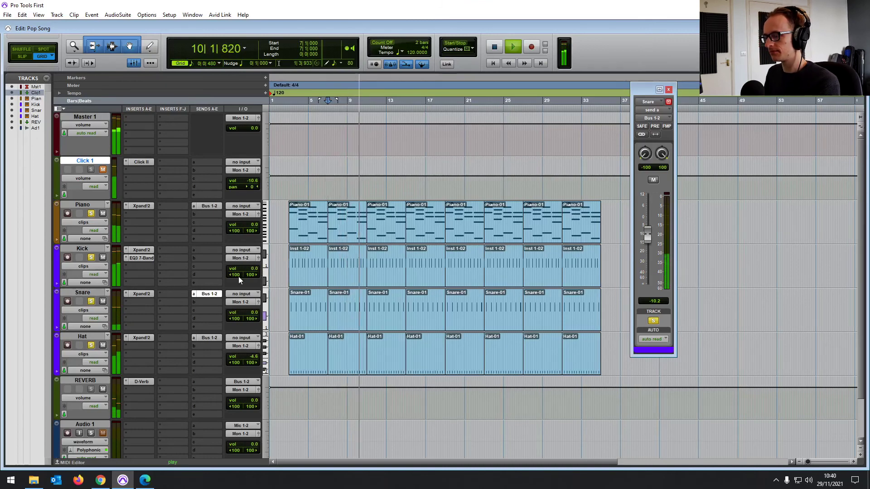
key(space)
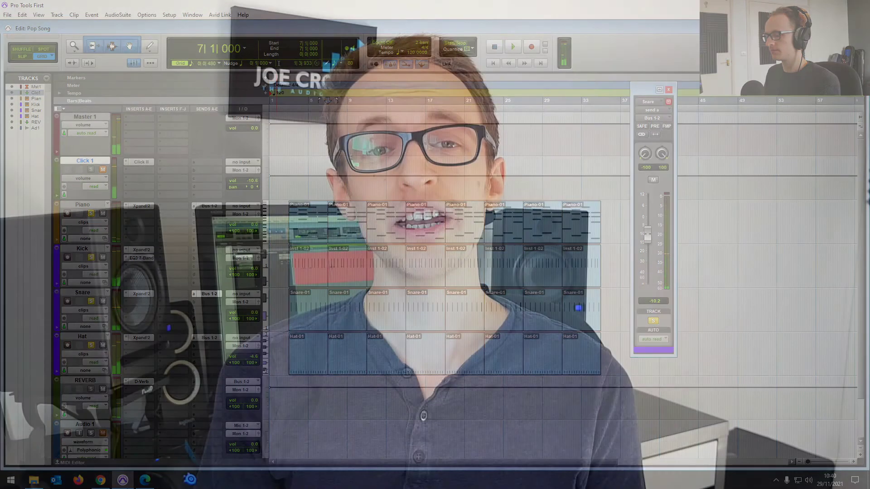